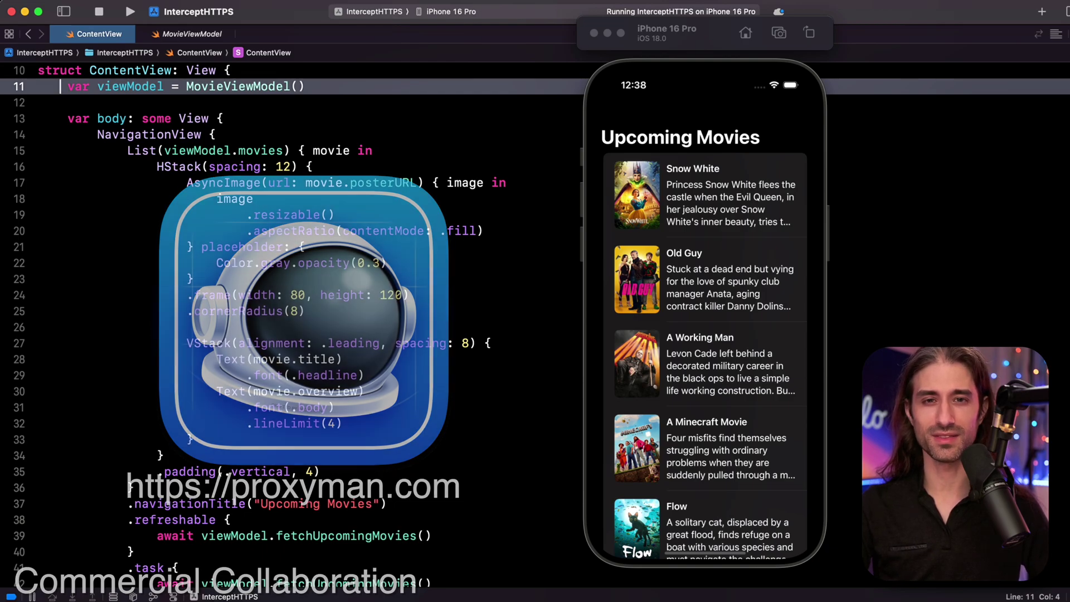
Step: Show the MovieViewModel upcoming-movies fetch code in Xcode, then bring Proxyman forward
left_click(486, 311)
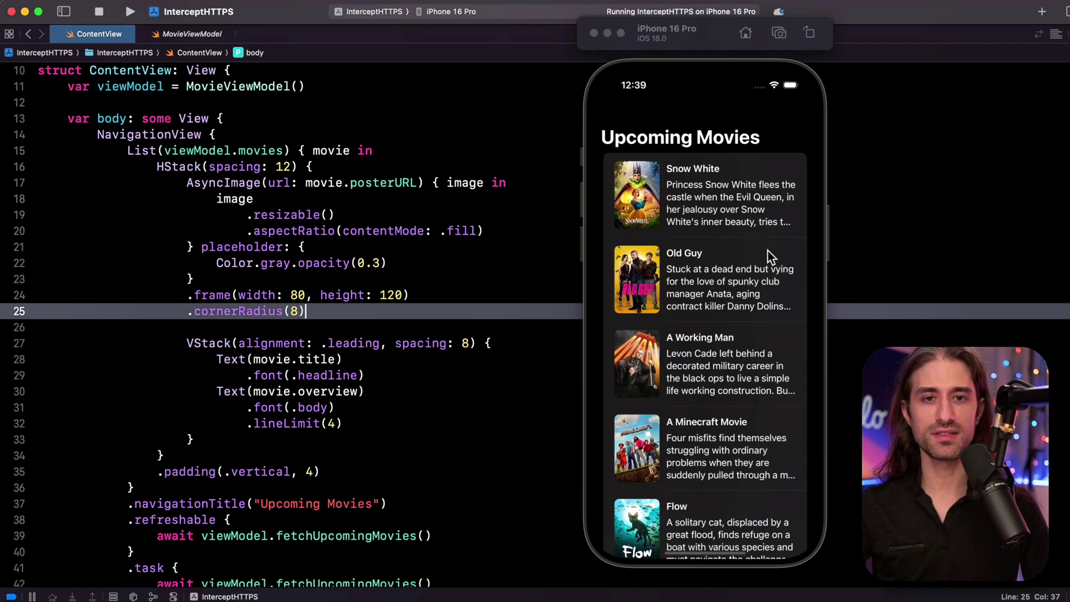
left_click(203, 33)
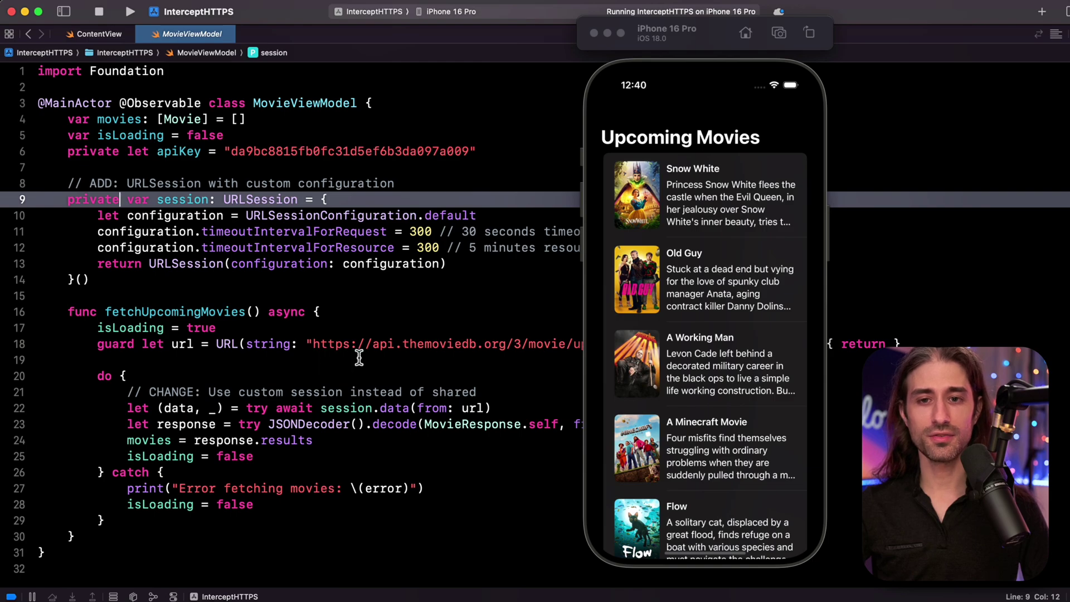
key("super+Tab")
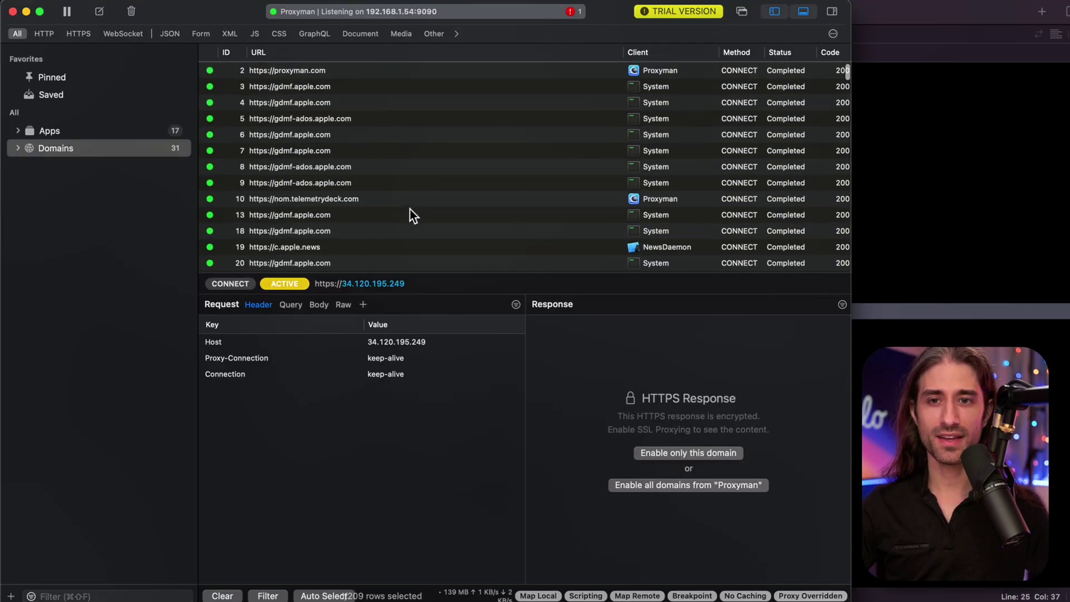
scroll(411, 209, "up", 5)
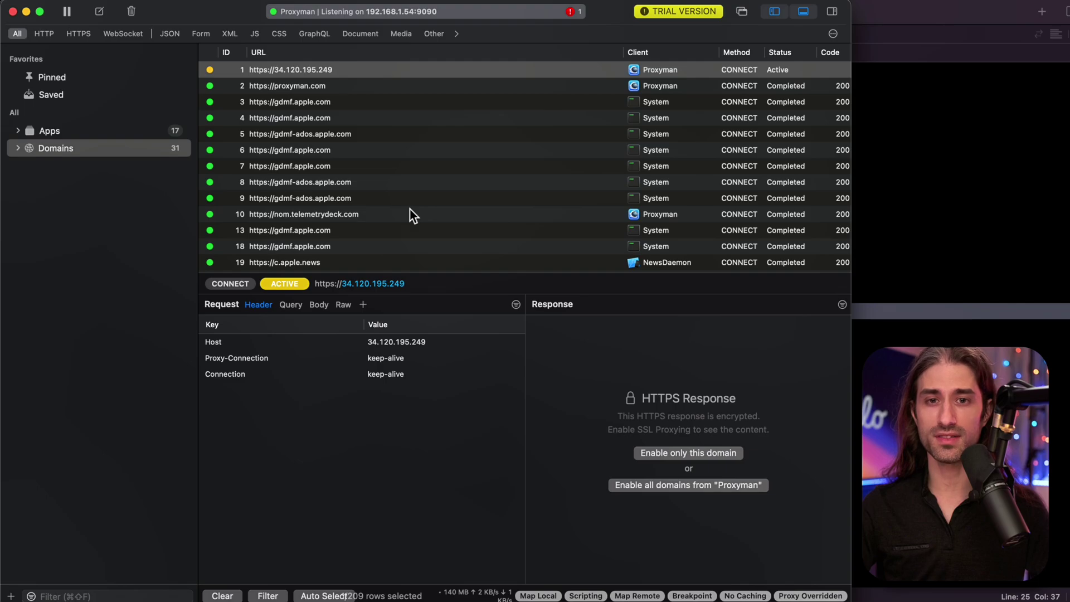
Step: Stop InterceptHTTPS in Xcode and run it again on the iPhone 16 Pro simulator
left_click(884, 309)
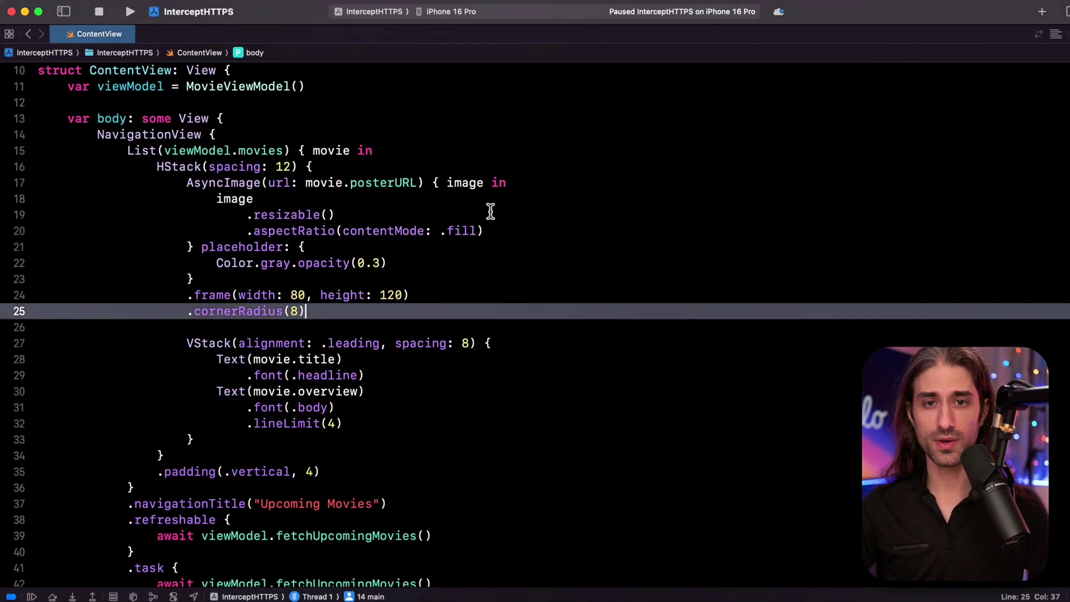
left_click(130, 12)
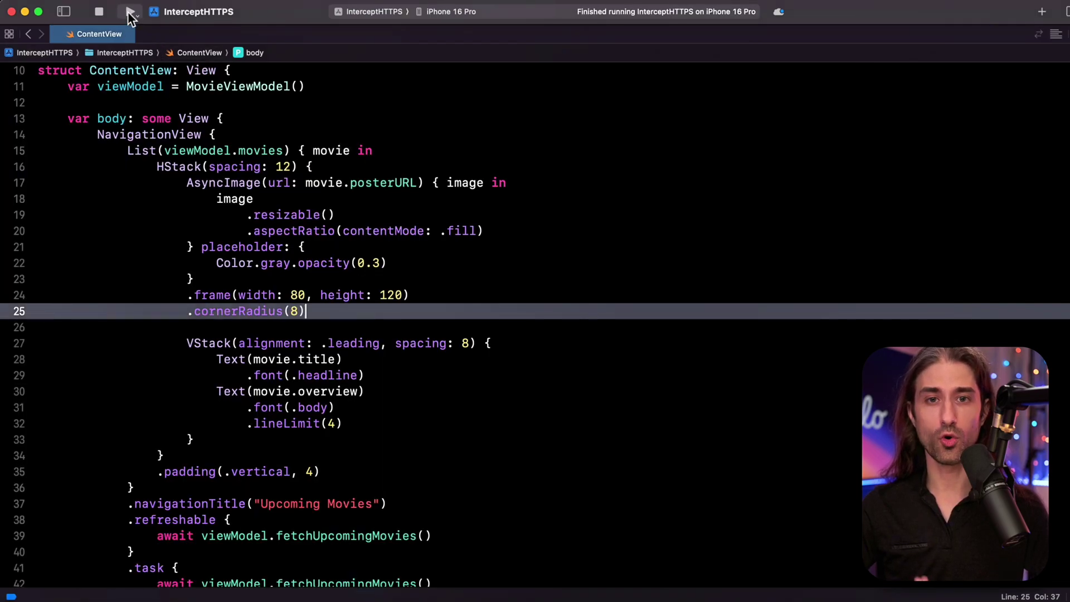
left_click(129, 13)
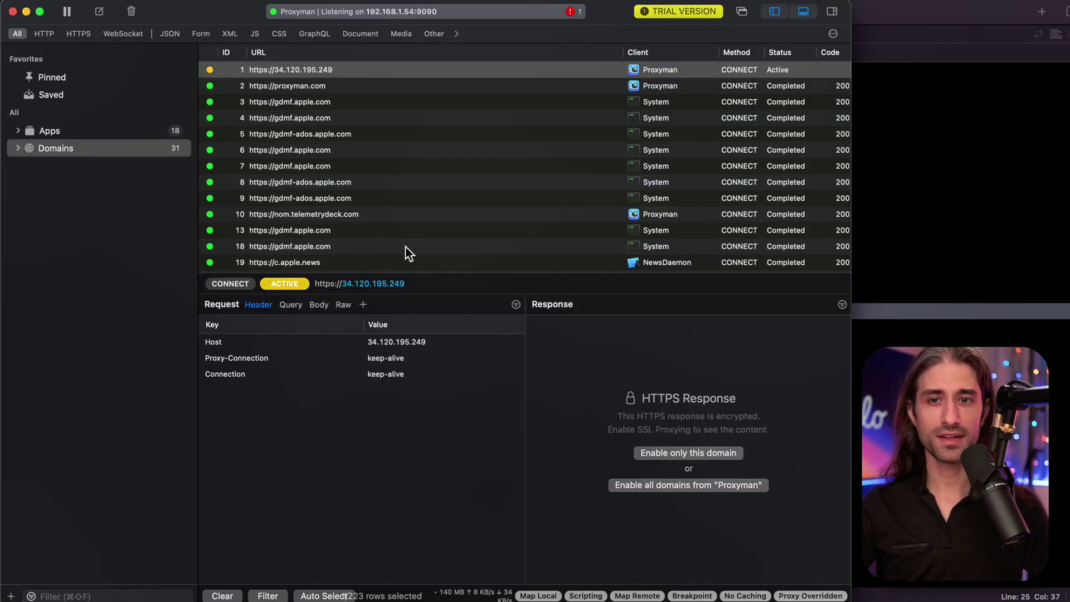
Step: Filter Proxyman's capture list to the InterceptHTTPS app from the Apps sidebar group
left_click(18, 131)
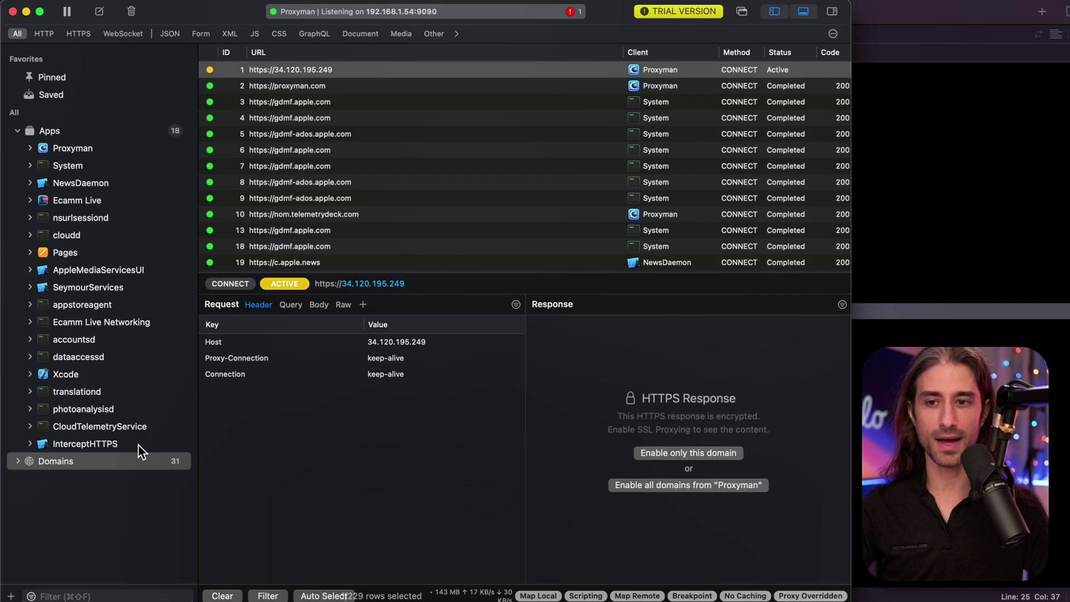
left_click(99, 444)
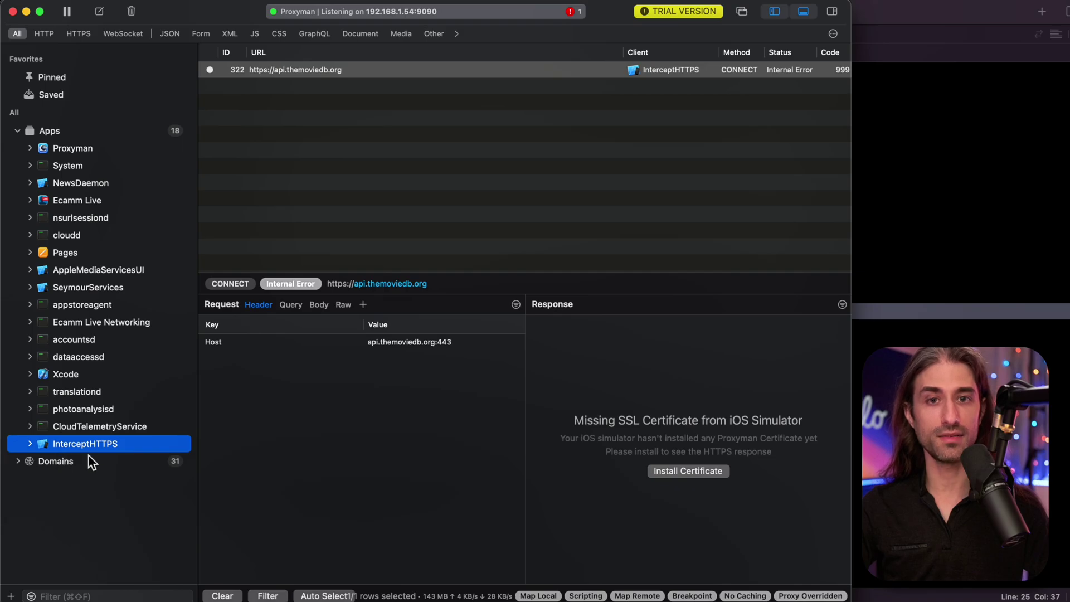
Step: Start simulator certificate installation for the failed api.themoviedb.org CONNECT request
left_click(267, 94)
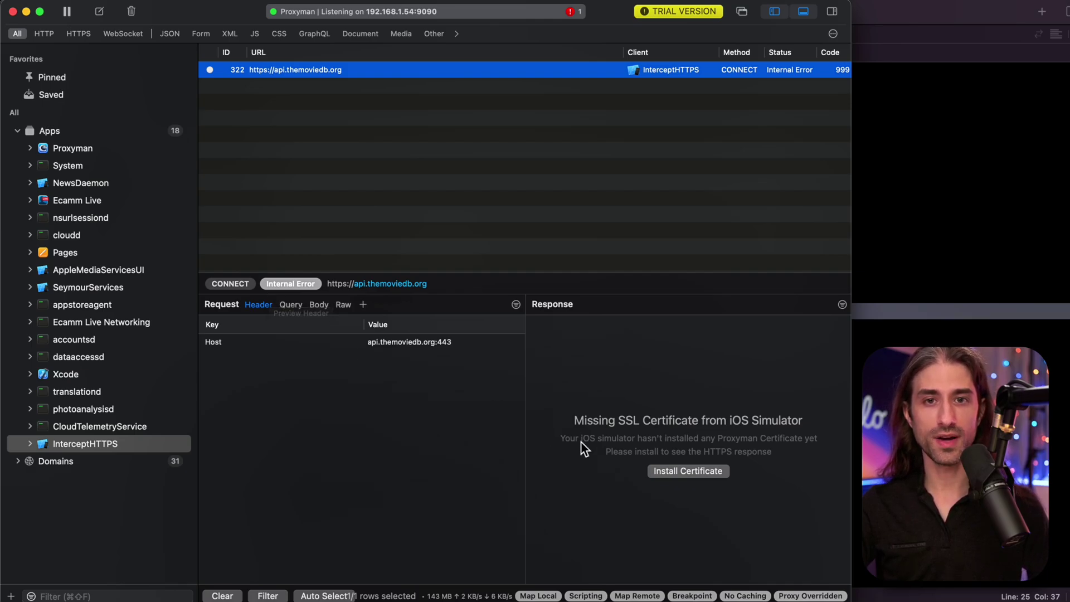
left_click(719, 470)
mouse_move(692, 182)
left_mouse_down()
mouse_move(474, 168)
mouse_move(473, 154)
left_mouse_up()
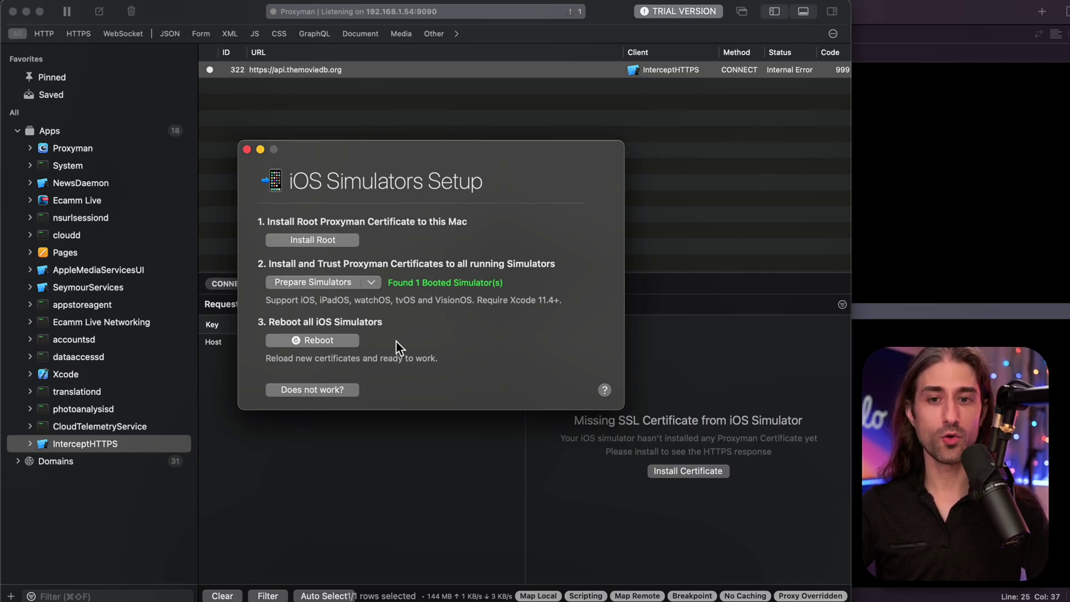
Step: Install and trust Proxyman's root certificate in the Mac keychain using the admin password
left_click(343, 239)
left_click_drag(578, 157, 401, 164)
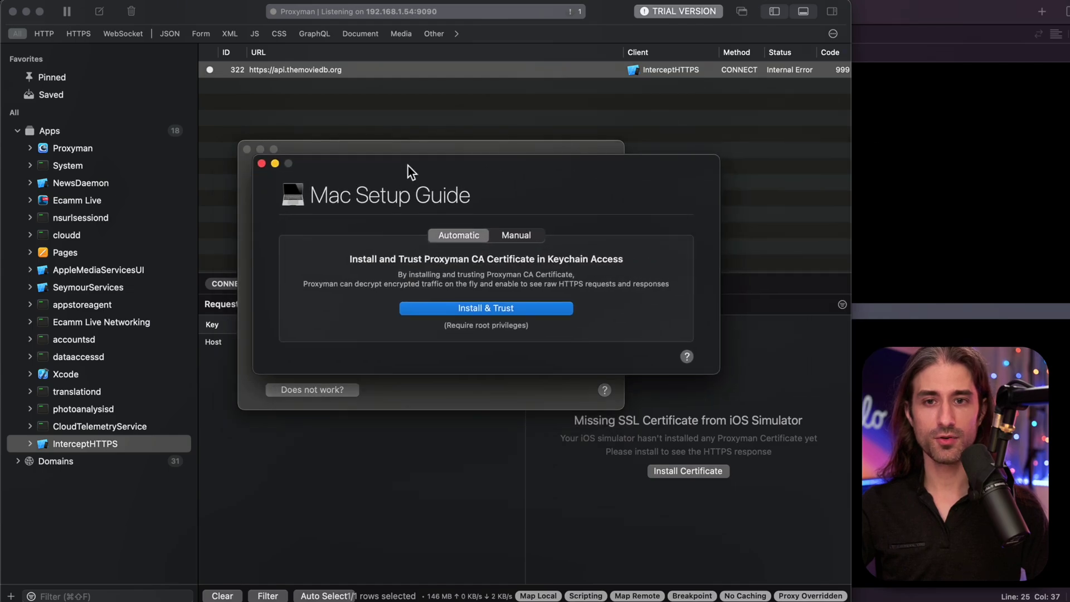
left_click(414, 303)
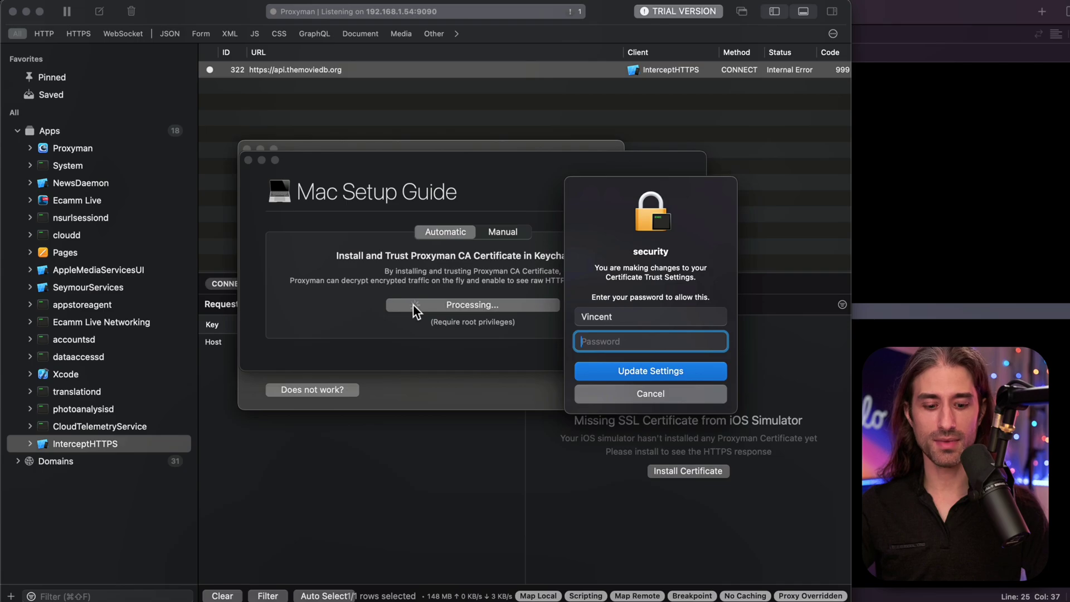
type("•••")
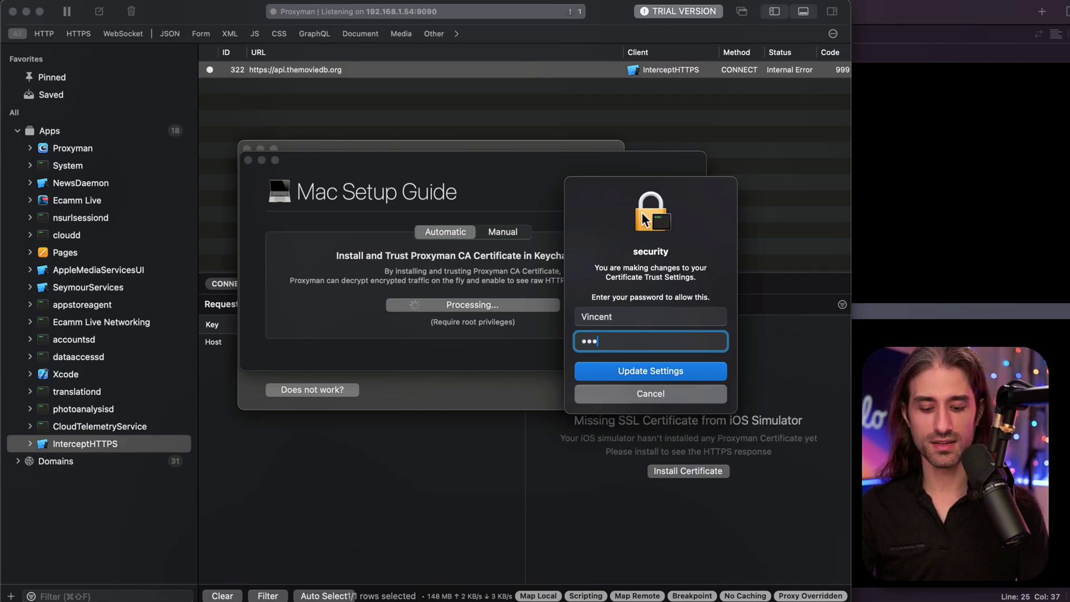
type("••••••")
key("Return")
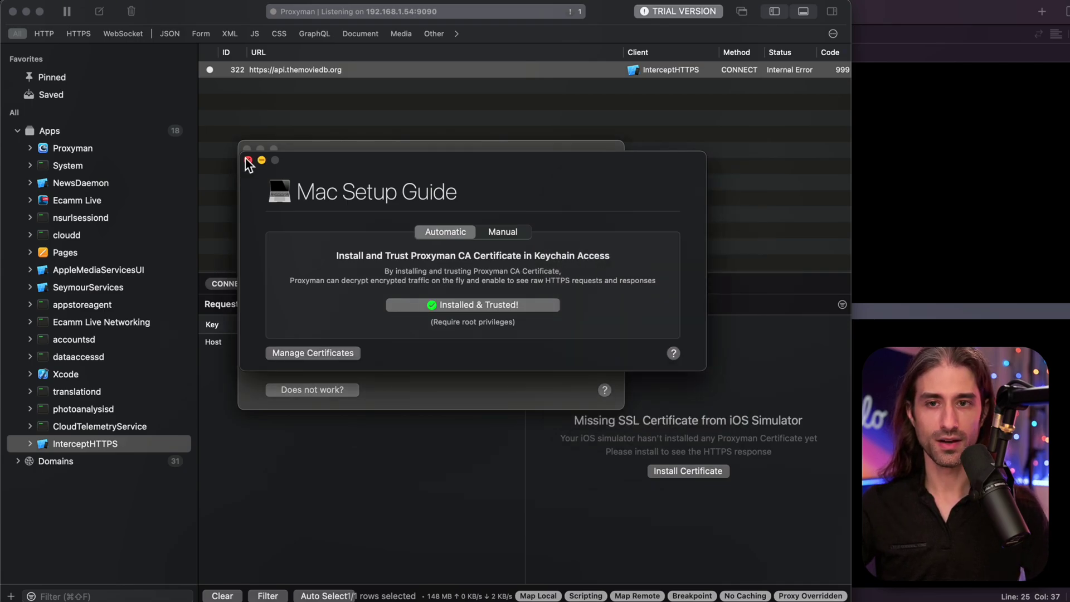
left_click(247, 148)
Step: Install Proxyman's certificates with Prepare Simulators and reboot the booted simulator
left_click(372, 282)
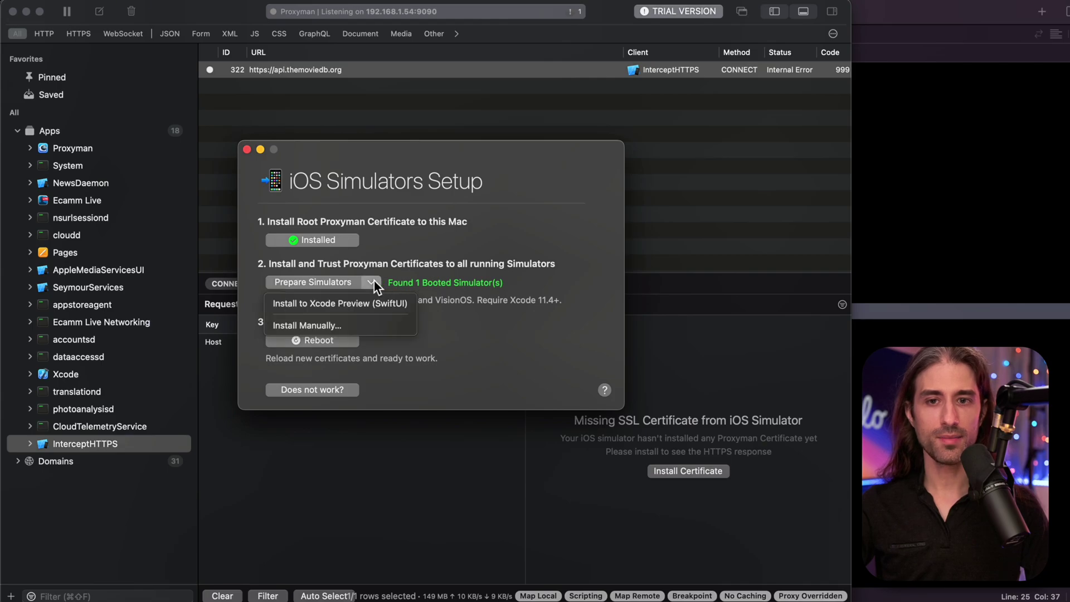
left_click(316, 279)
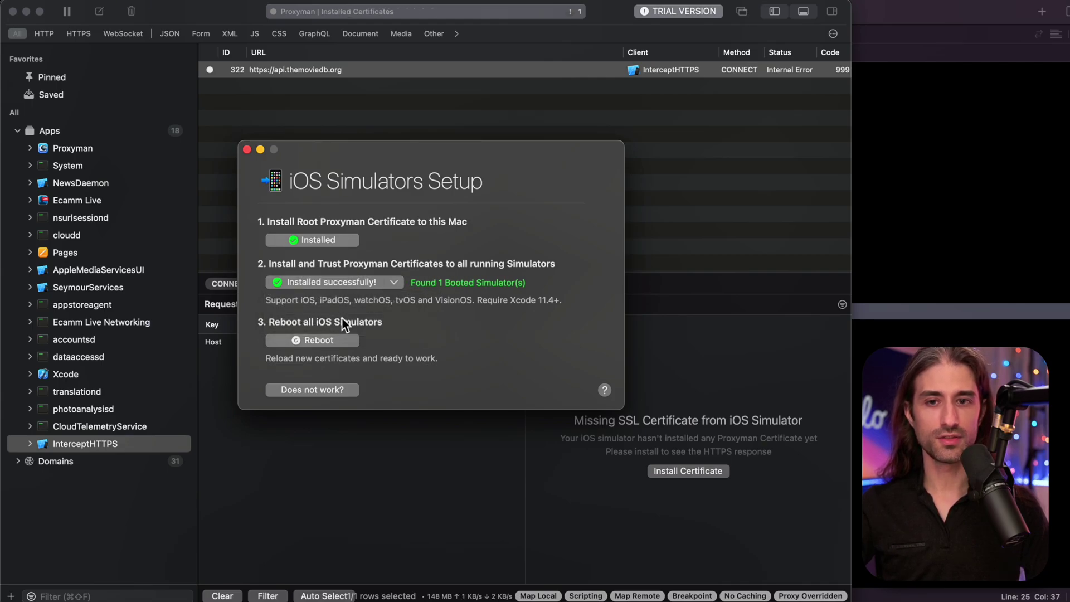
left_click(306, 339)
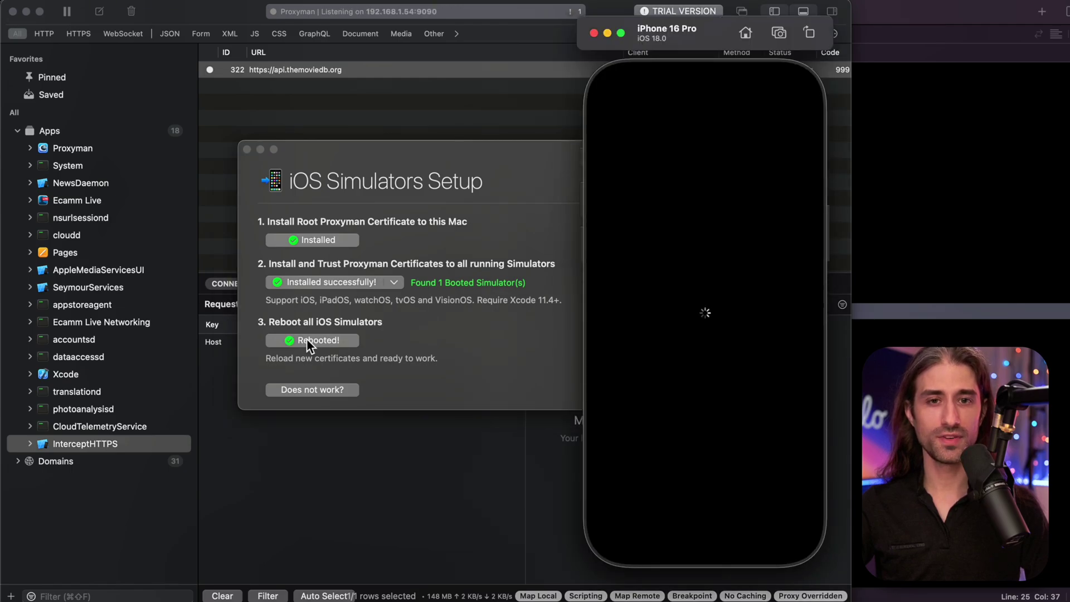
Step: Launch InterceptHTTPS from the simulator's second home page, close the simulator, and select the movie/upcoming request
left_click(249, 151)
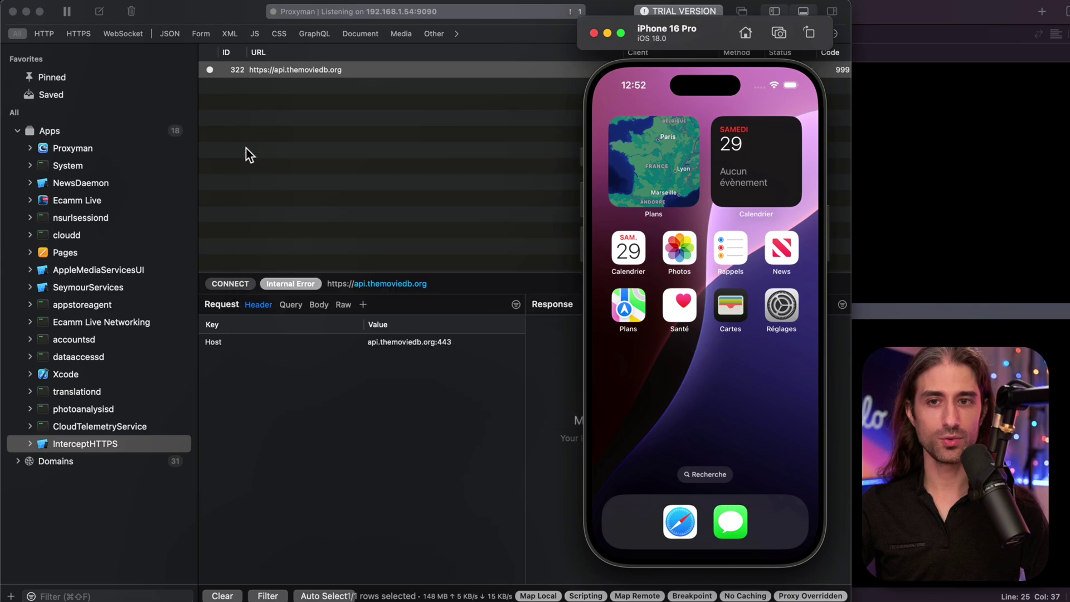
left_click_drag(753, 335, 669, 335)
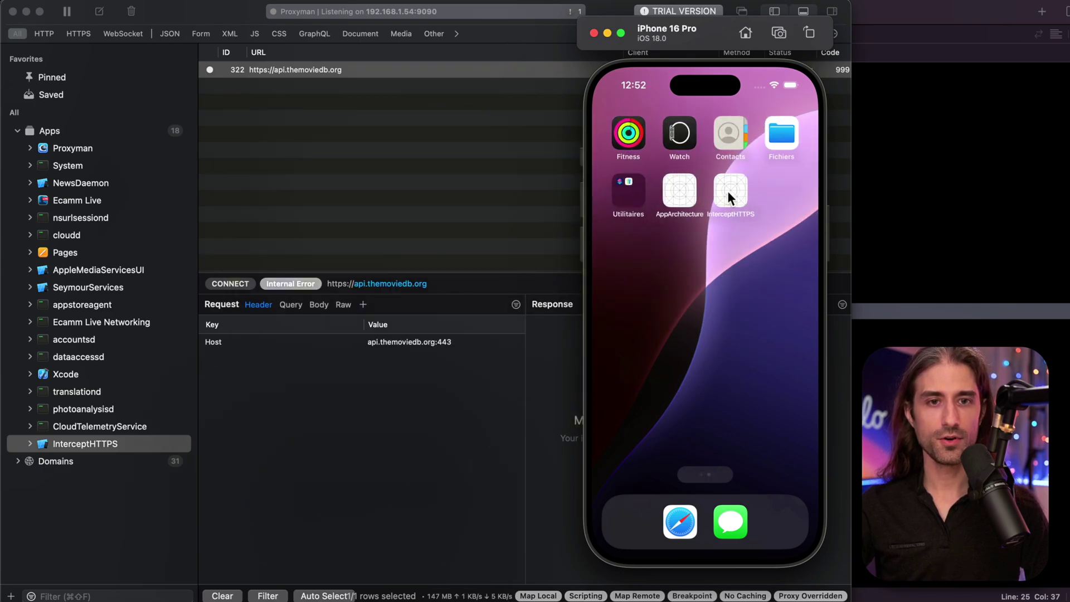
left_click(728, 190)
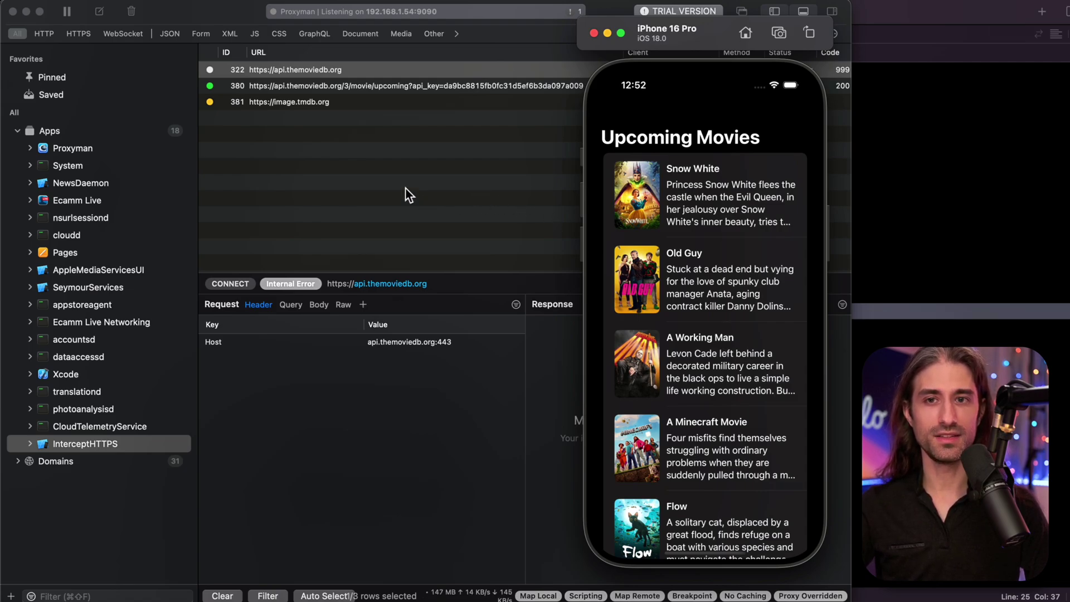
left_click(595, 34)
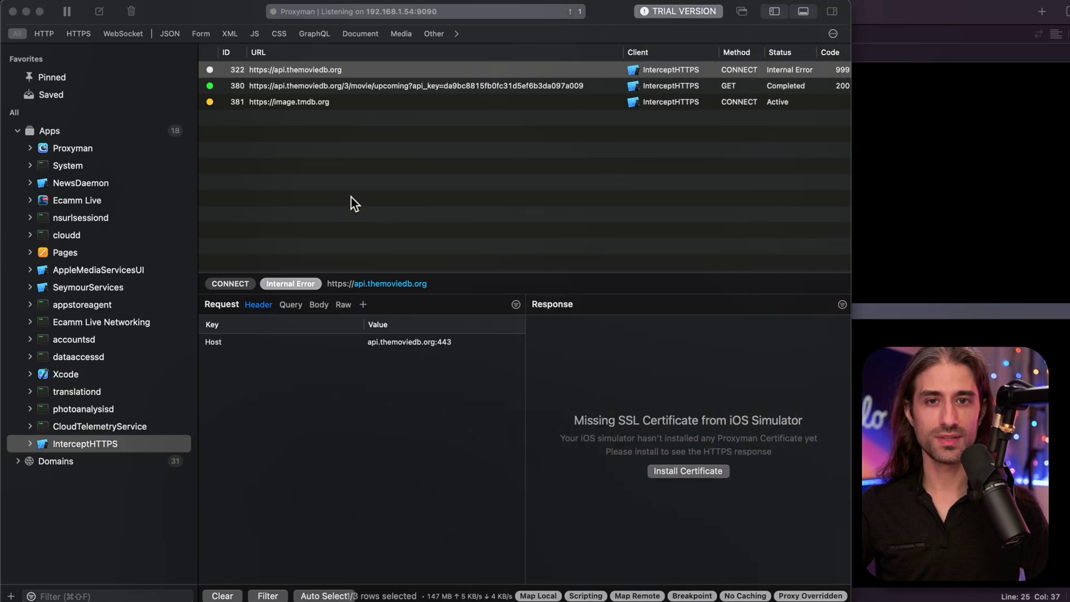
left_click(332, 87)
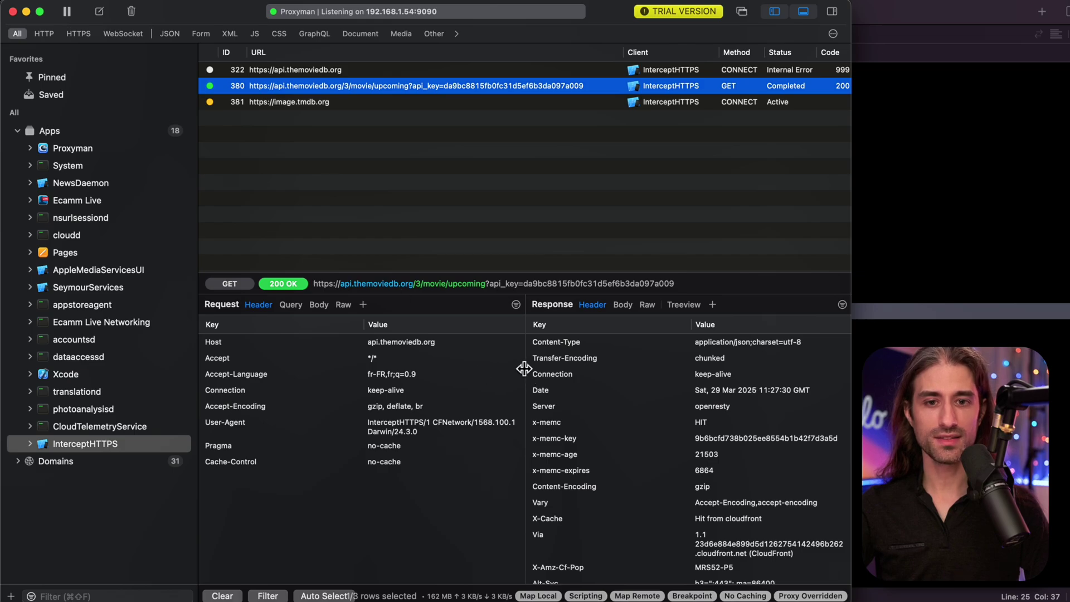
Step: Widen the Response pane and show the movie request's empty request body
left_click_drag(527, 370, 476, 370)
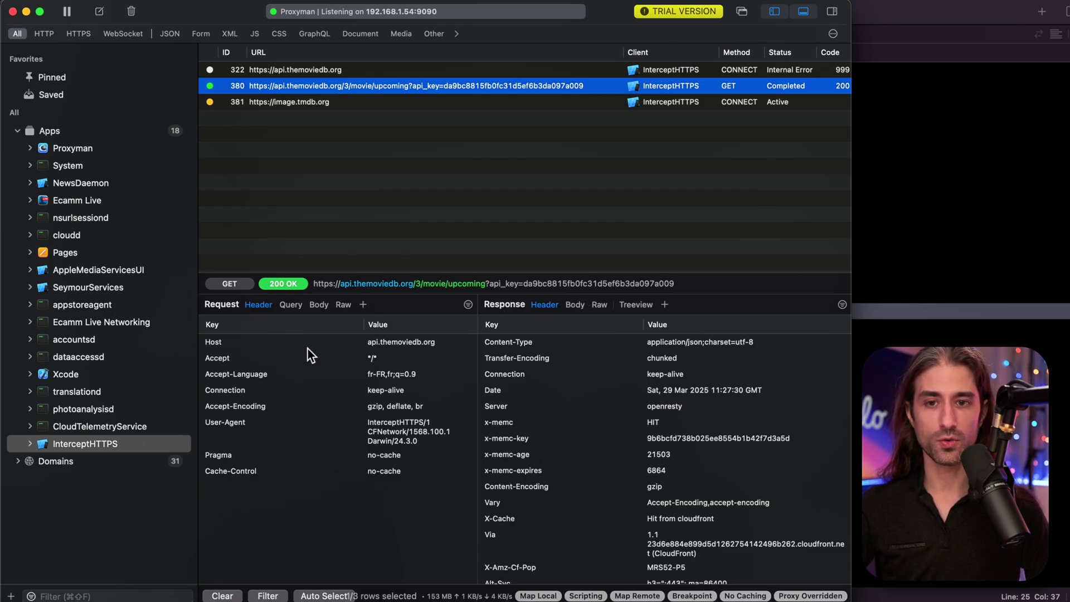
left_click(319, 306)
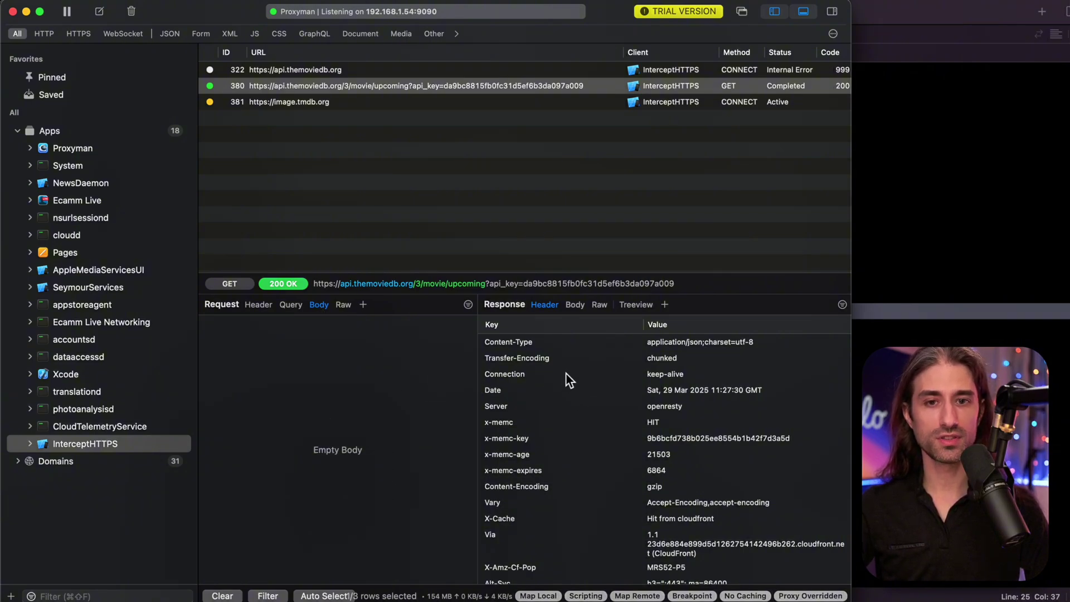
Step: Show the decrypted JSON response body listing upcoming movies such as Snow White
left_click(574, 304)
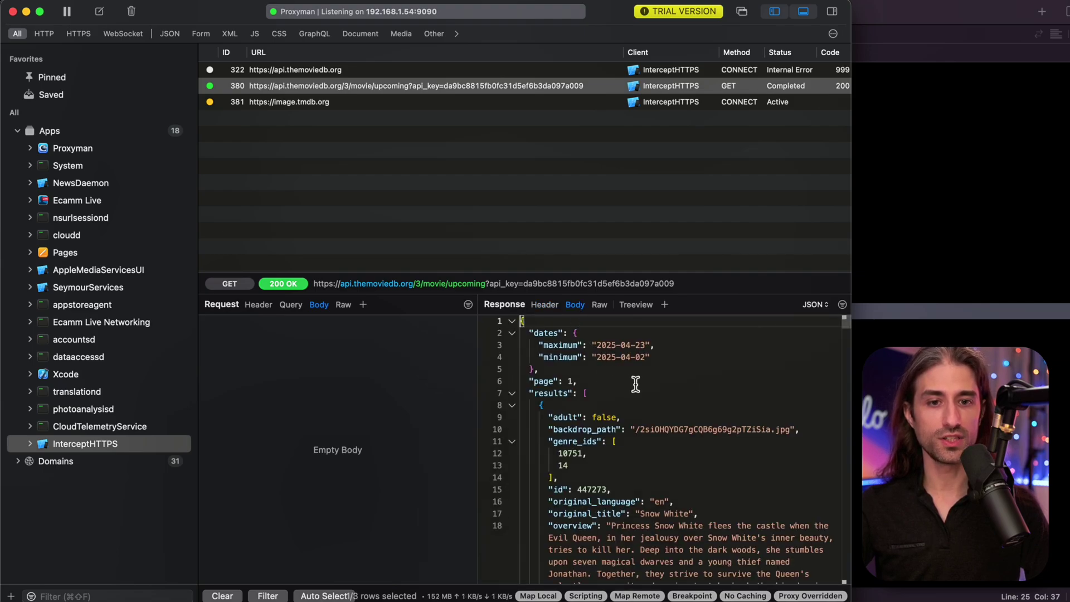
scroll(635, 383, "down", 5)
scroll(660, 435, "down", 5)
scroll(677, 452, "down", 4)
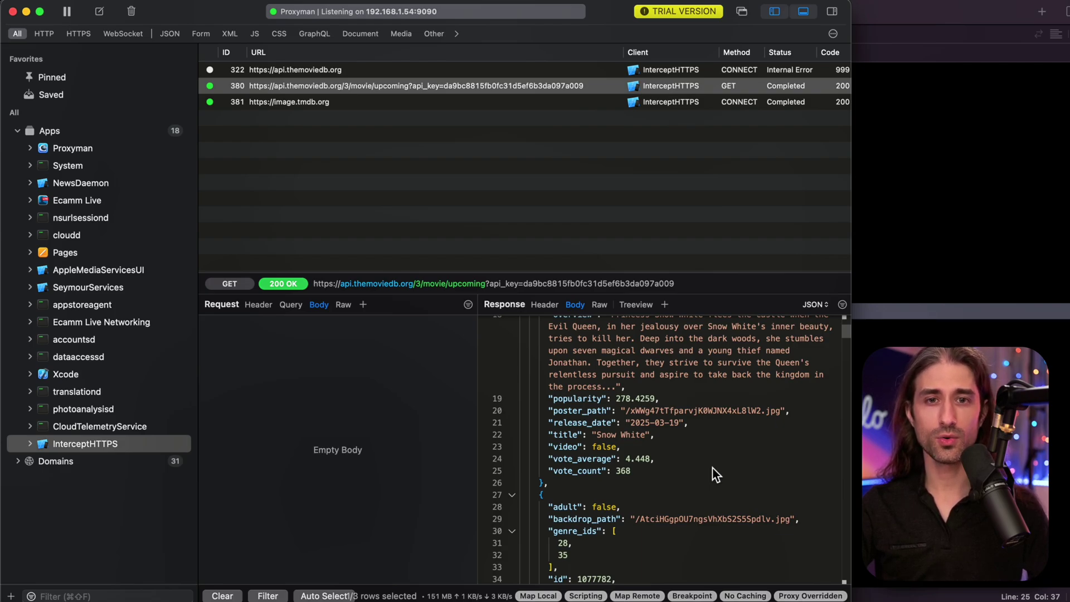
Step: Open the context menu for request row 380 to reach Tools > Breakpoint…
right_click(262, 87)
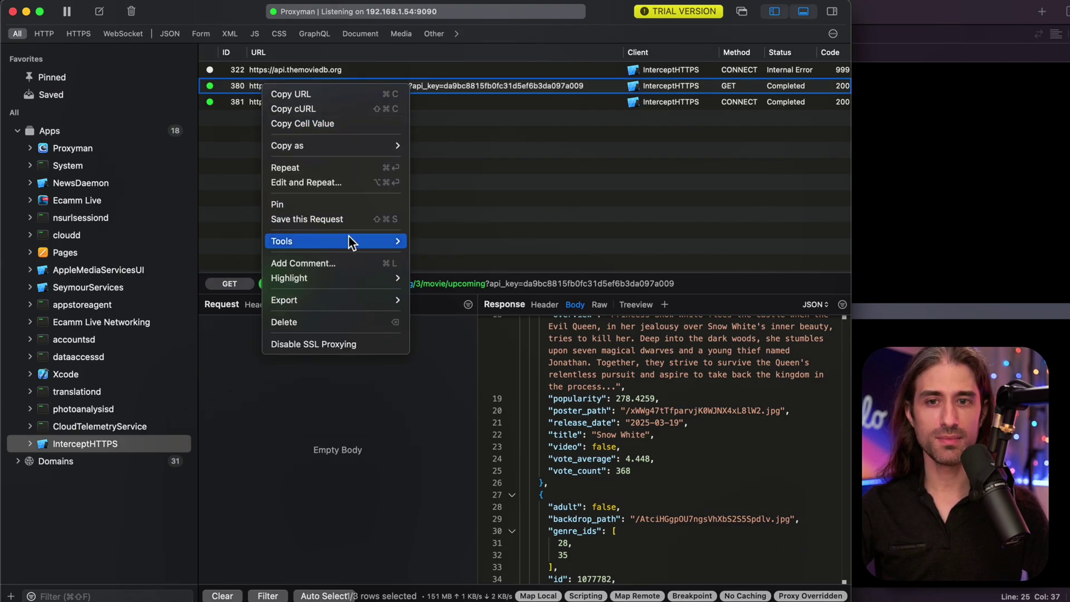
mouse_move(282, 242)
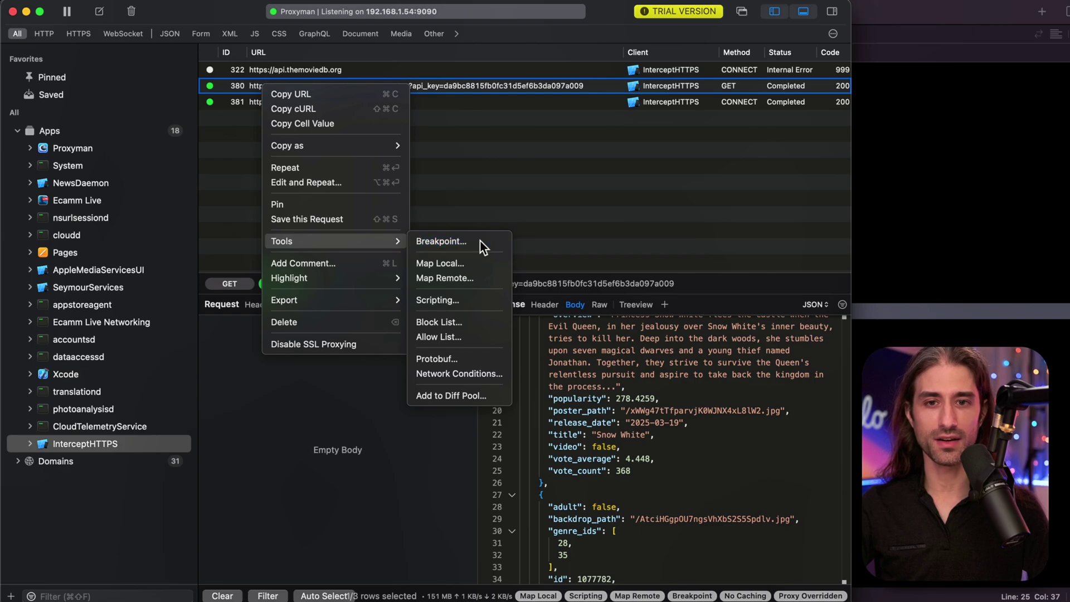
Step: Add a breakpoint rule 'Upcoming Movies Call' on the upcoming request, pausing request and response
left_click(484, 245)
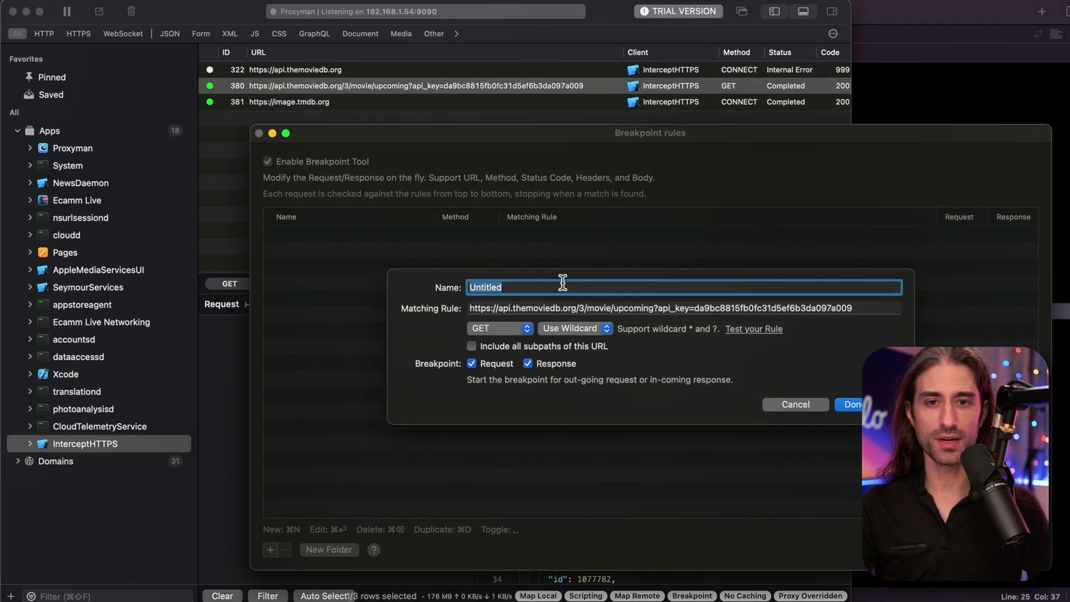
type("Upcoming Movies CAL")
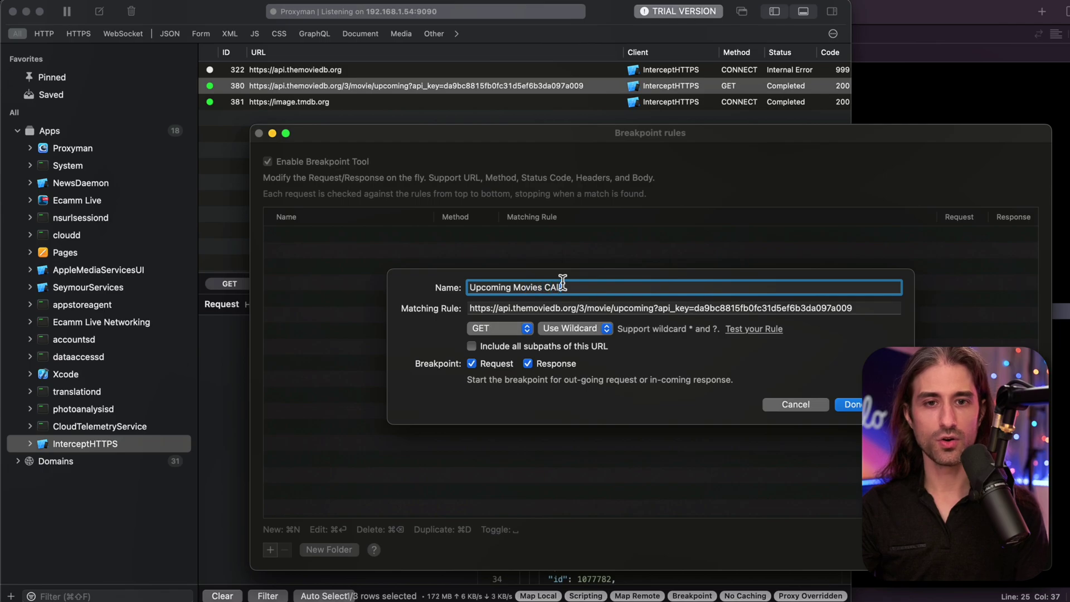
key("BackSpace")
type("all")
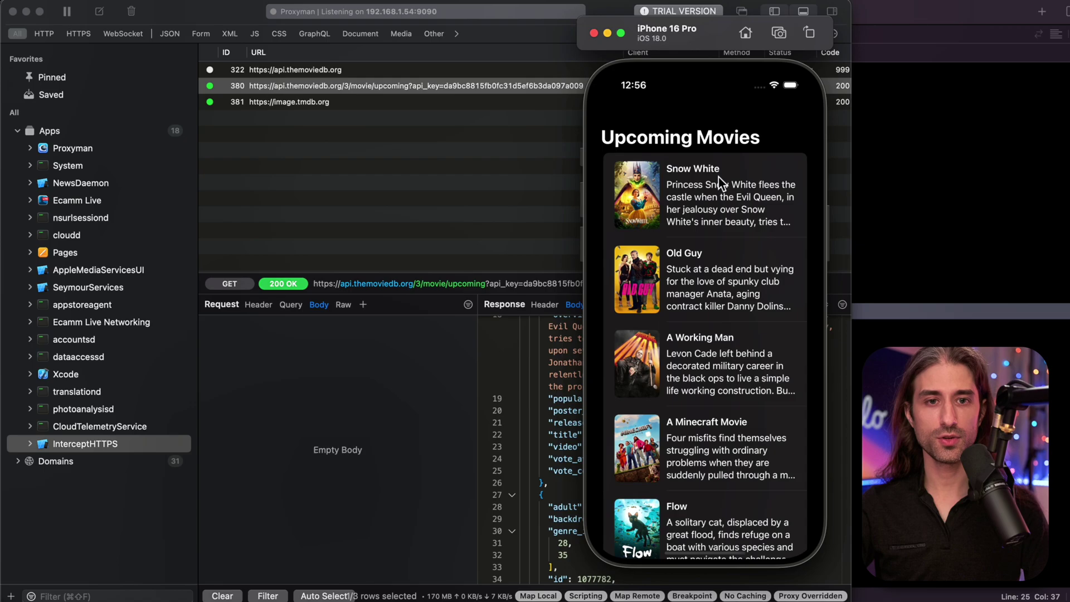
Step: Pull-to-refresh the movie list, then focus and zoom the Breakpoint window holding the upcoming request
left_click_drag(722, 175, 712, 474)
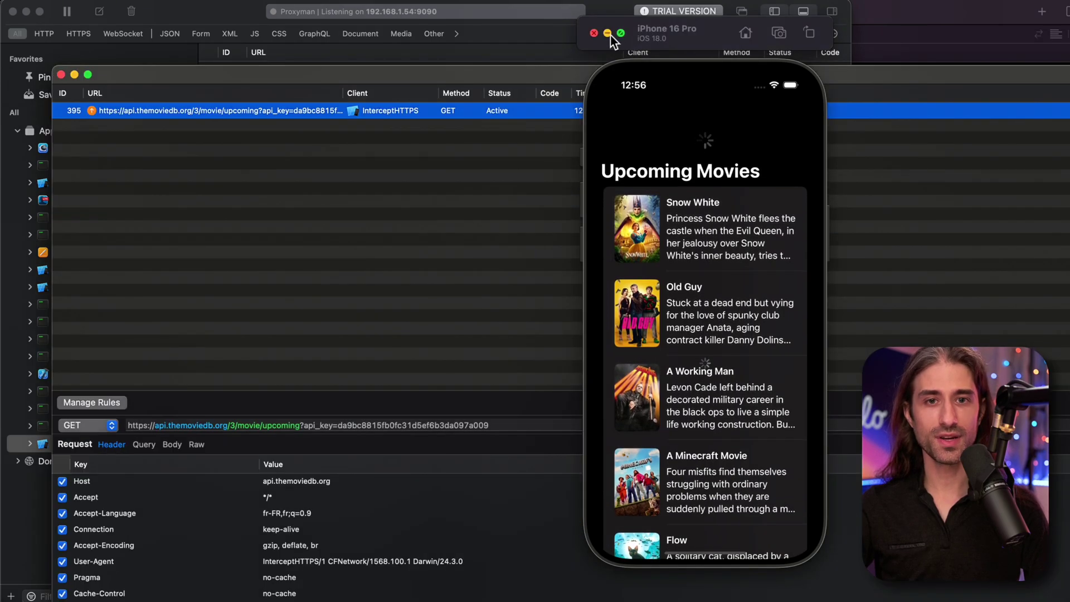
left_click(607, 33)
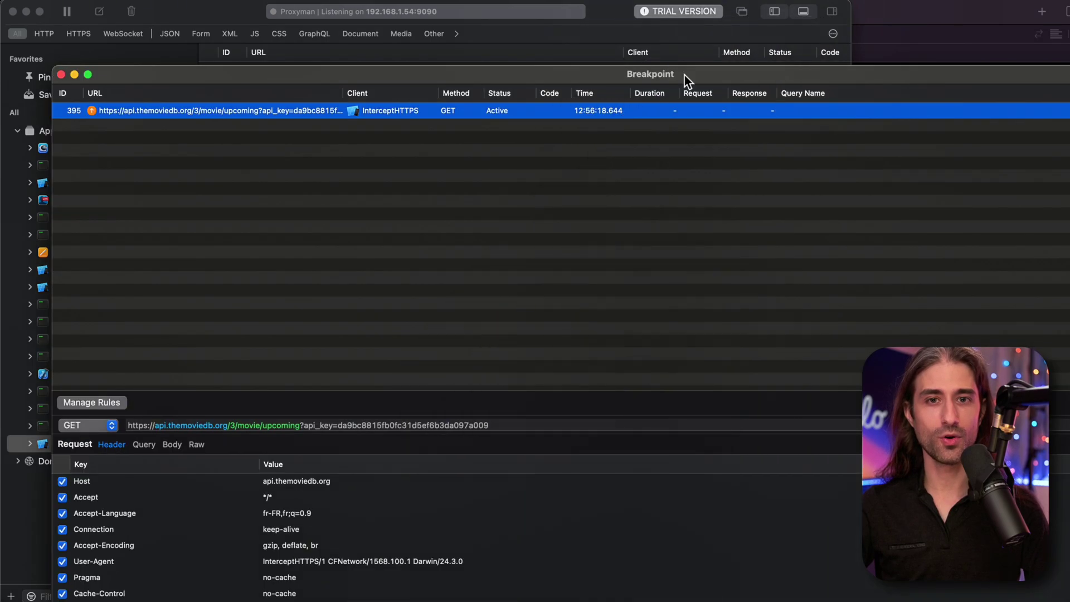
double_click(735, 73)
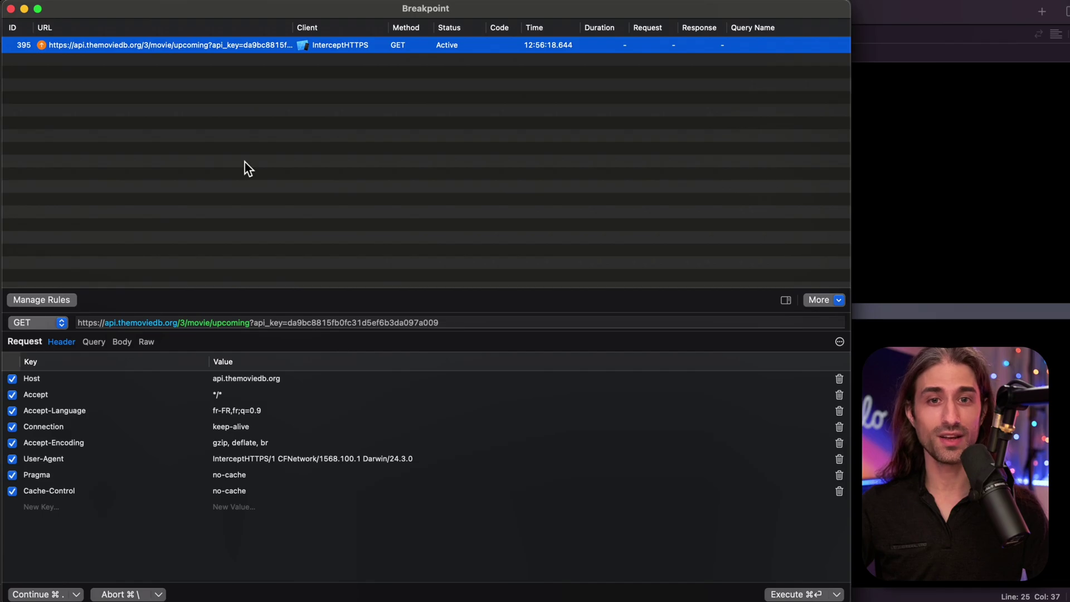
Step: Open MovieViewModel from Xcode's Project navigator
left_click(935, 237)
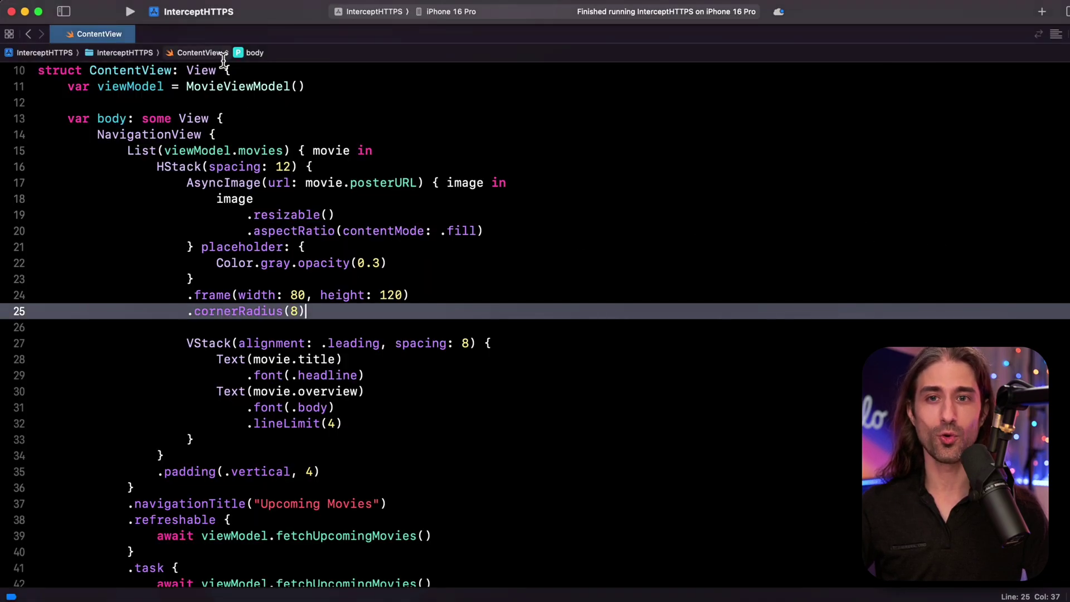
left_click(65, 12)
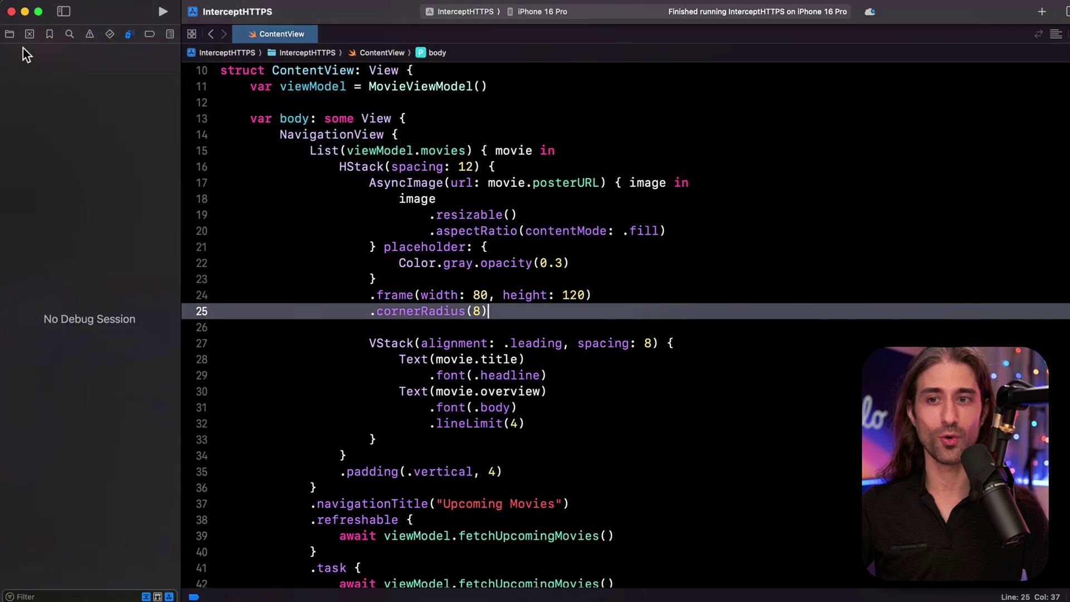
left_click(10, 34)
left_click(100, 159)
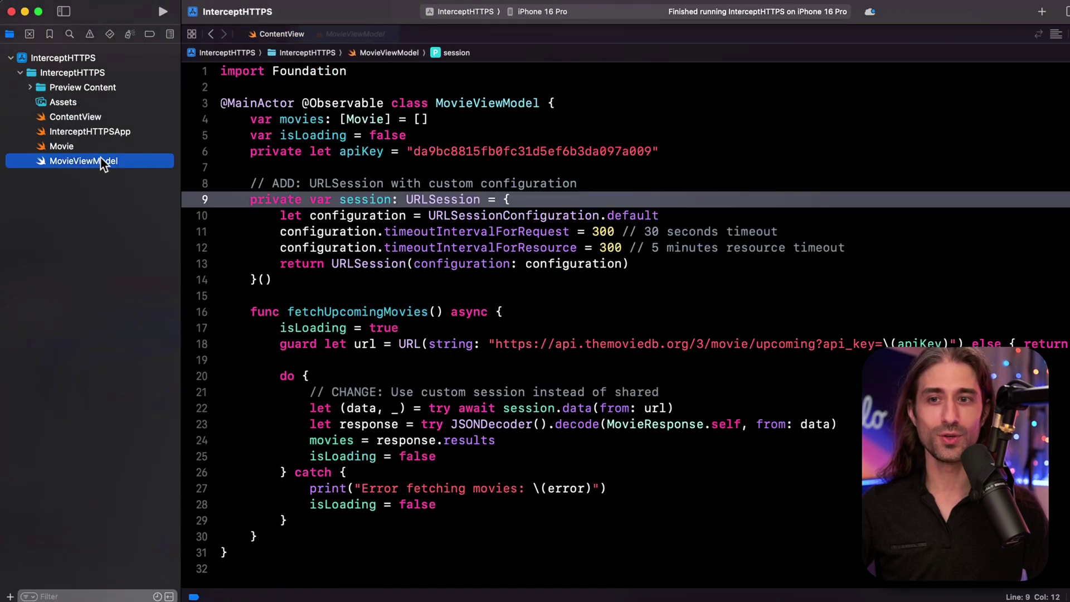
left_click(65, 12)
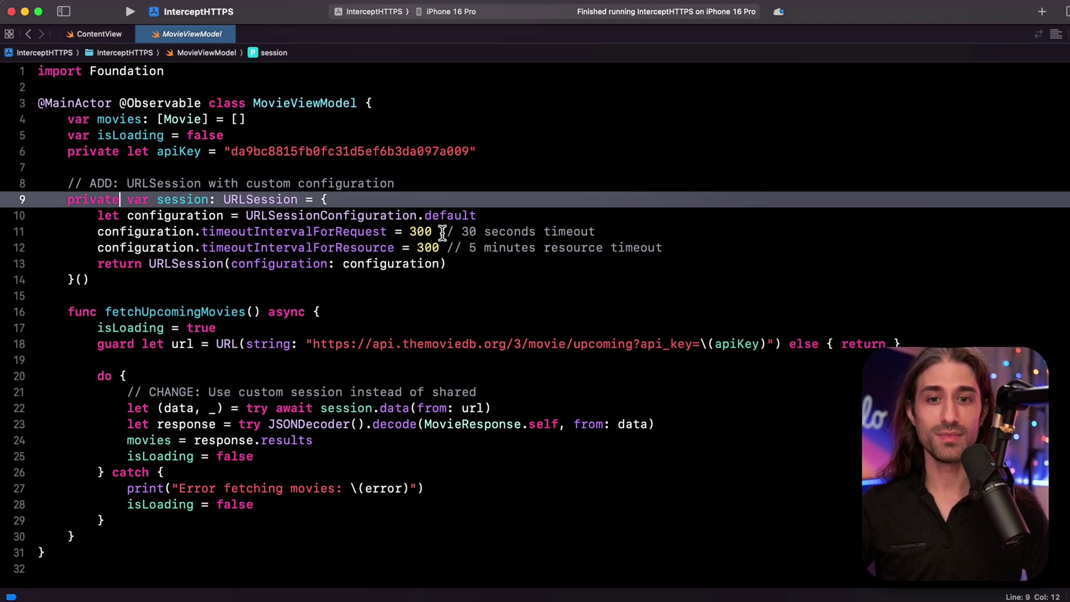
Step: Delete the '// 30 seconds timeout' comment on line 11
left_click_drag(443, 231, 597, 231)
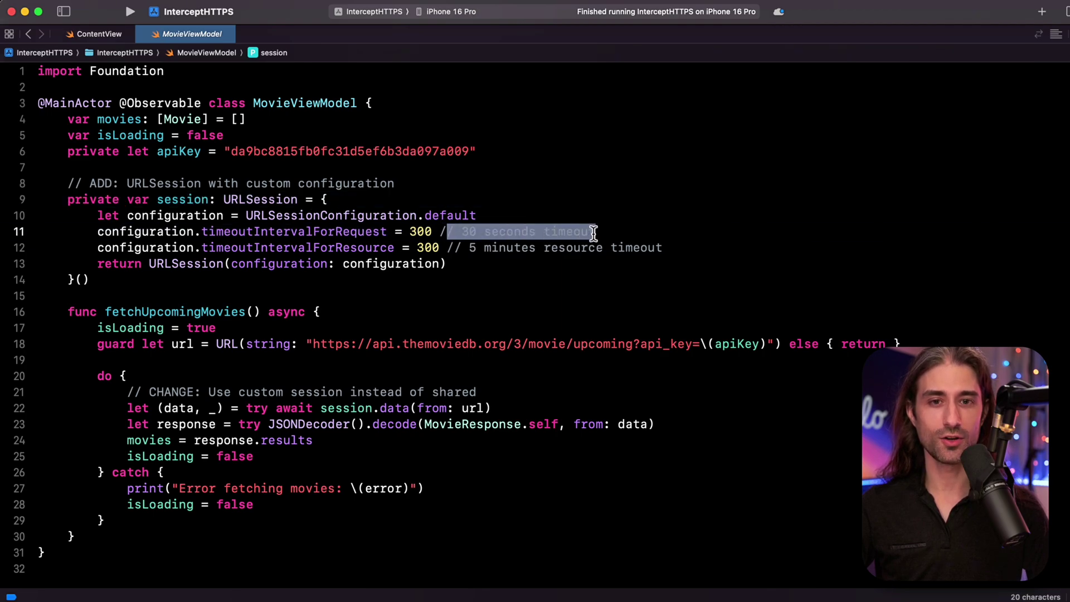
key("BackSpace")
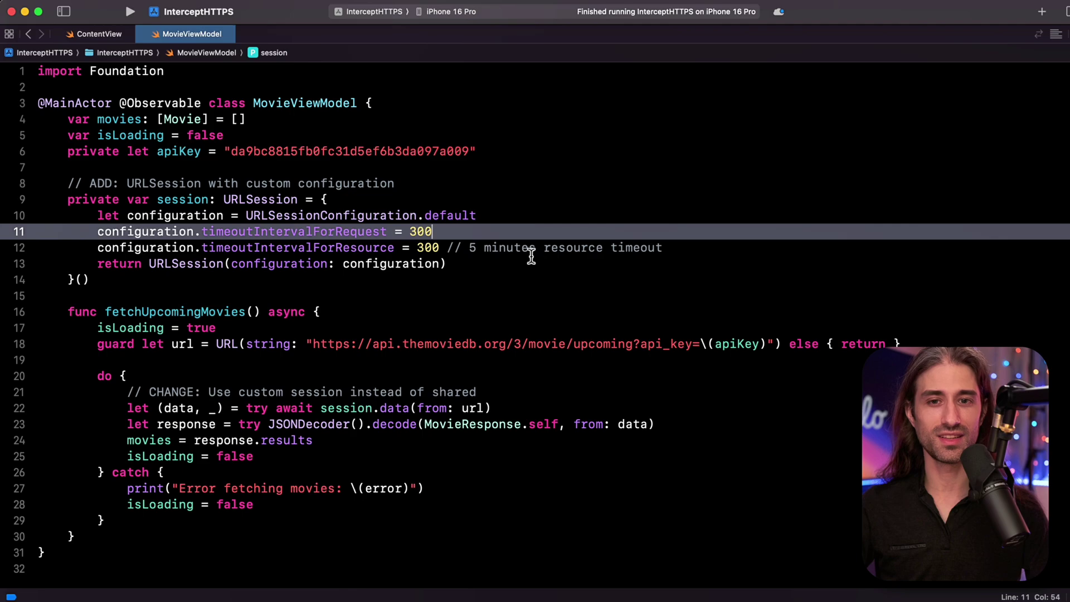
left_click(477, 278)
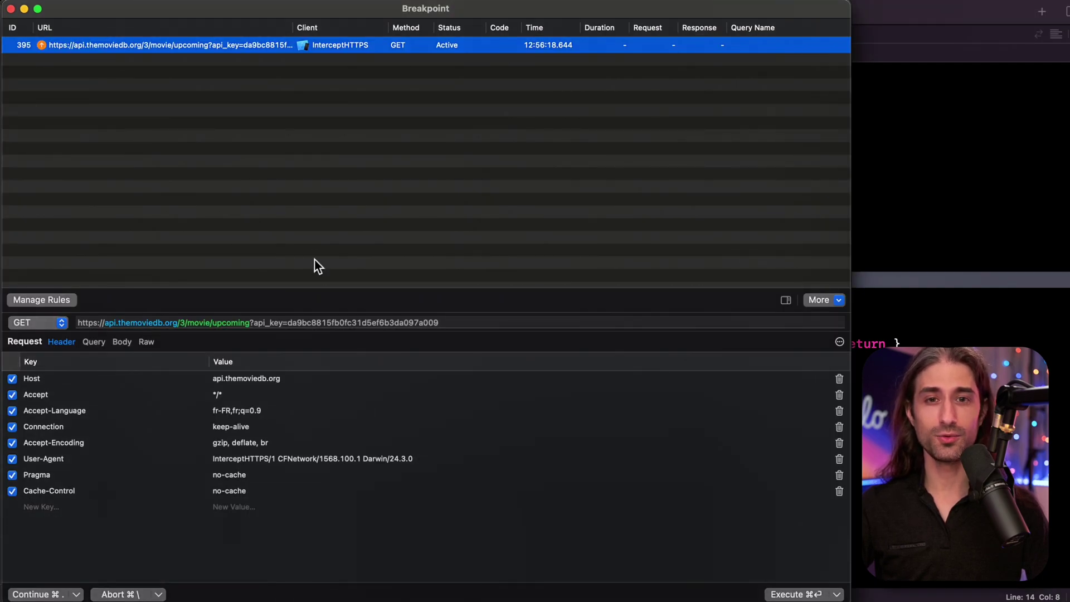
Step: Select the word 'upcoming' in the paused request's URL for replacement with top_rated
double_click(226, 323)
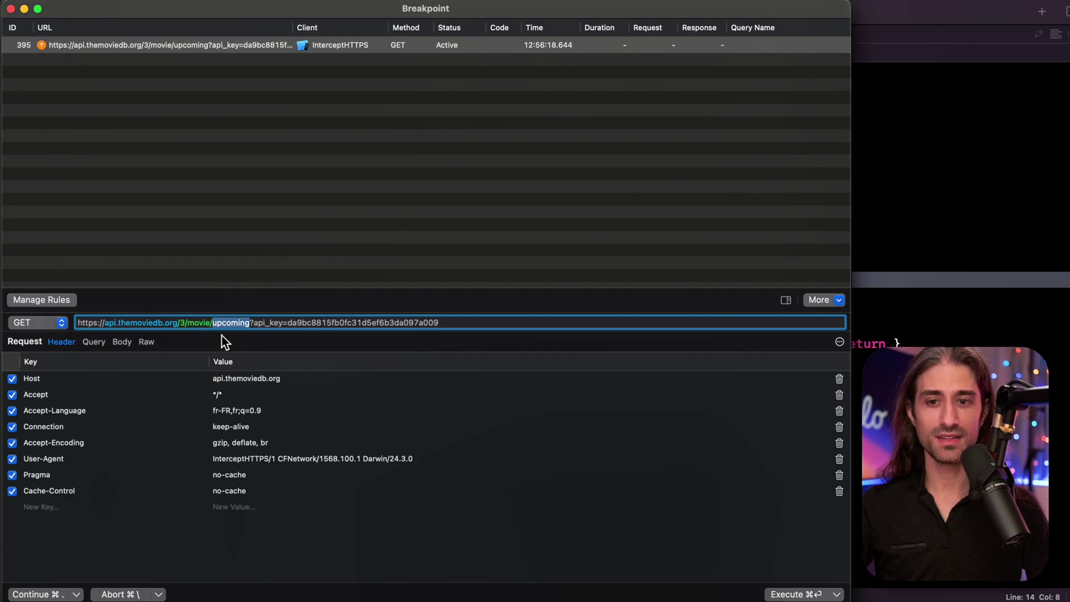
type("top")
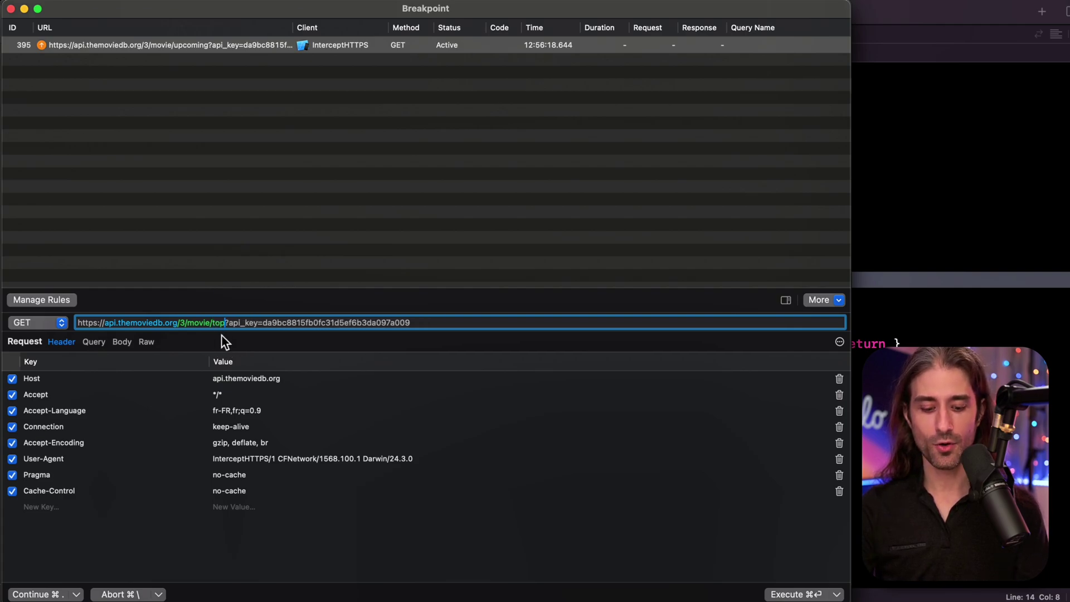
type("_rated")
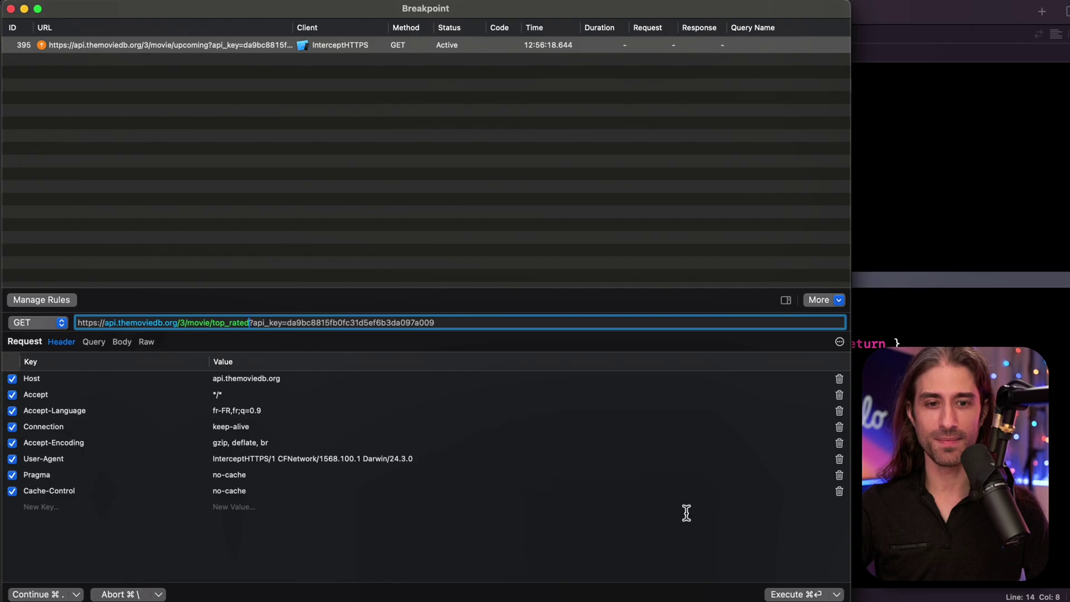
Step: Execute the top_rated request and rename The Godfather to 'The Godmother' in the response body
left_click(799, 595)
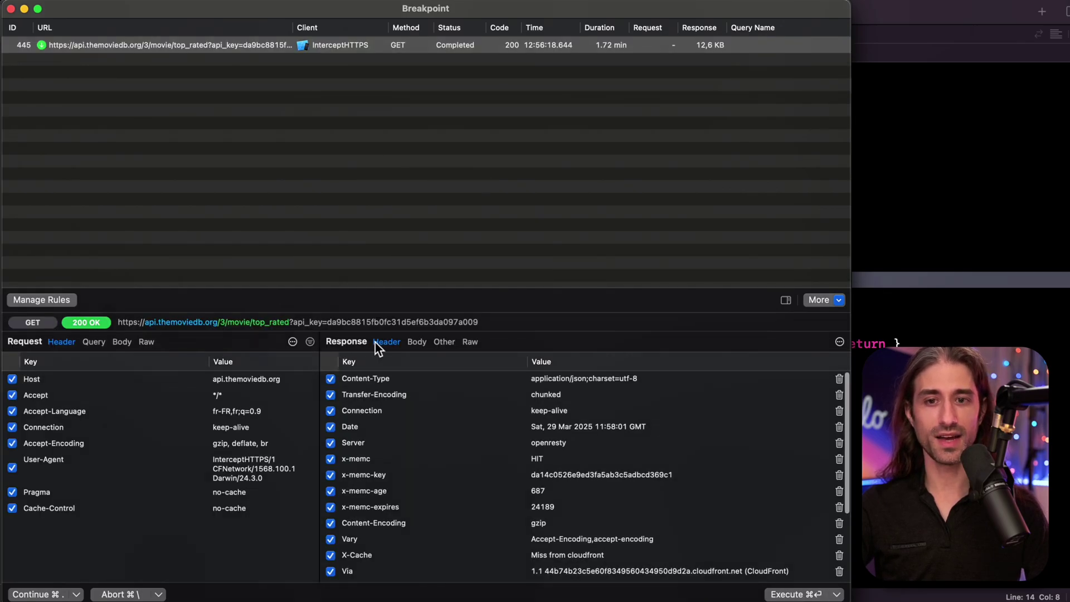
left_click(417, 342)
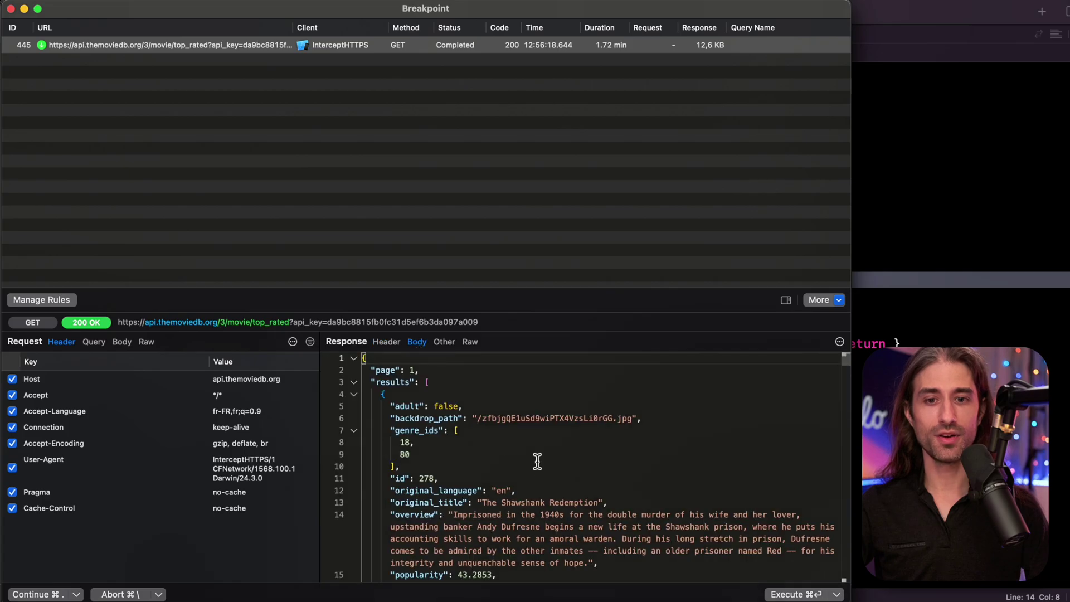
scroll(661, 460, "down", 2)
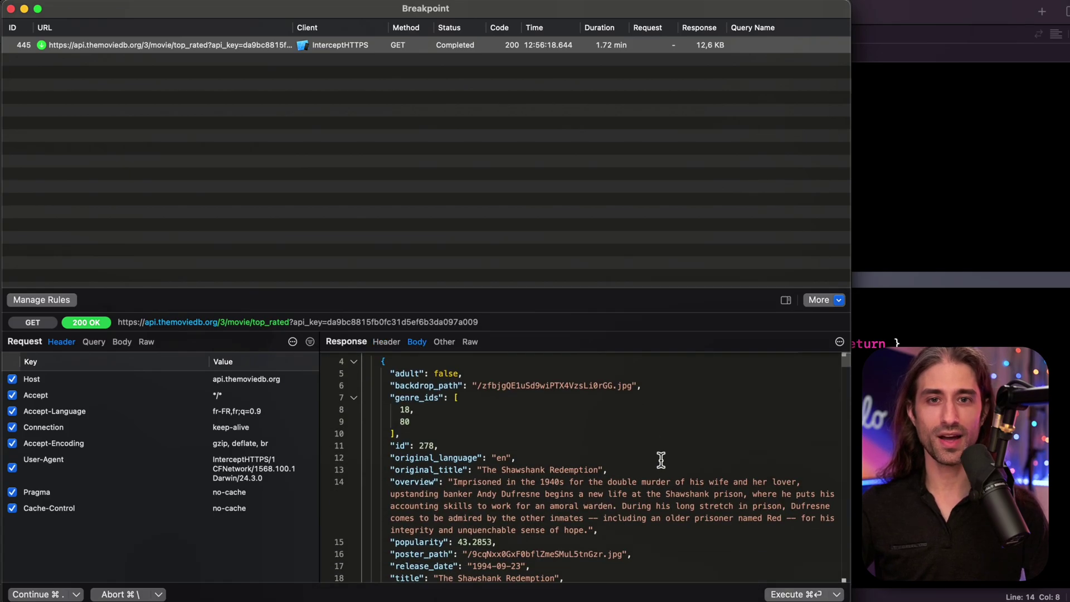
scroll(660, 459, "down", 2)
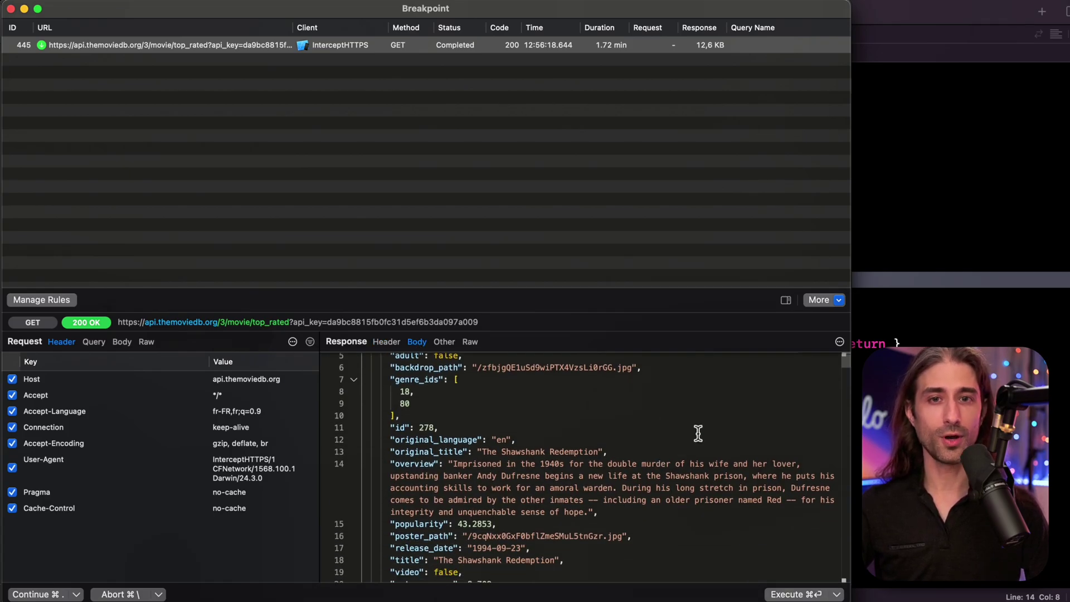
scroll(698, 432, "down", 1)
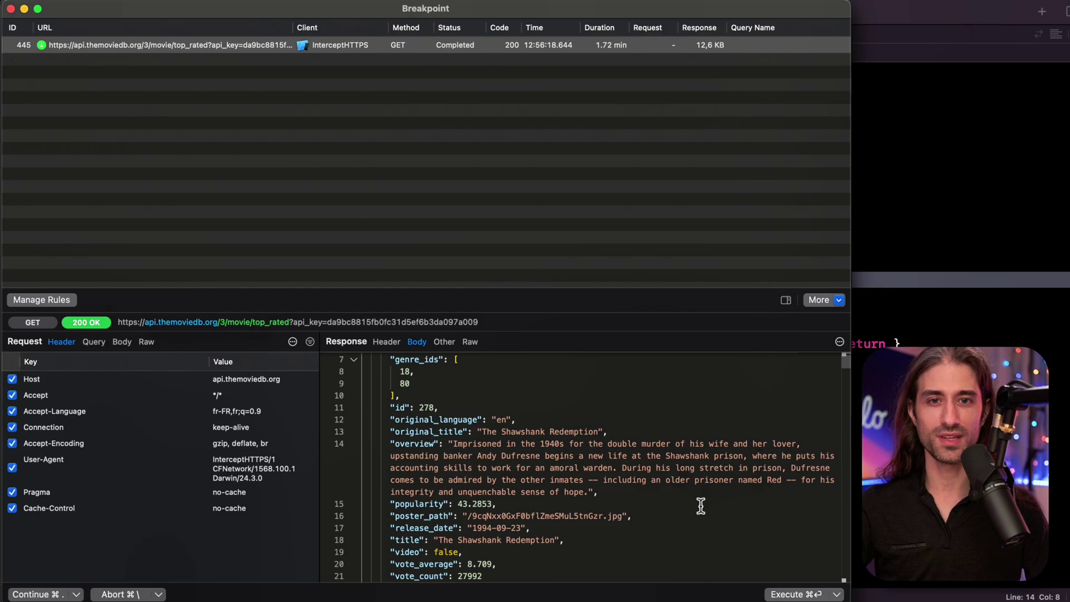
scroll(702, 506, "down", 3)
scroll(701, 506, "down", 3)
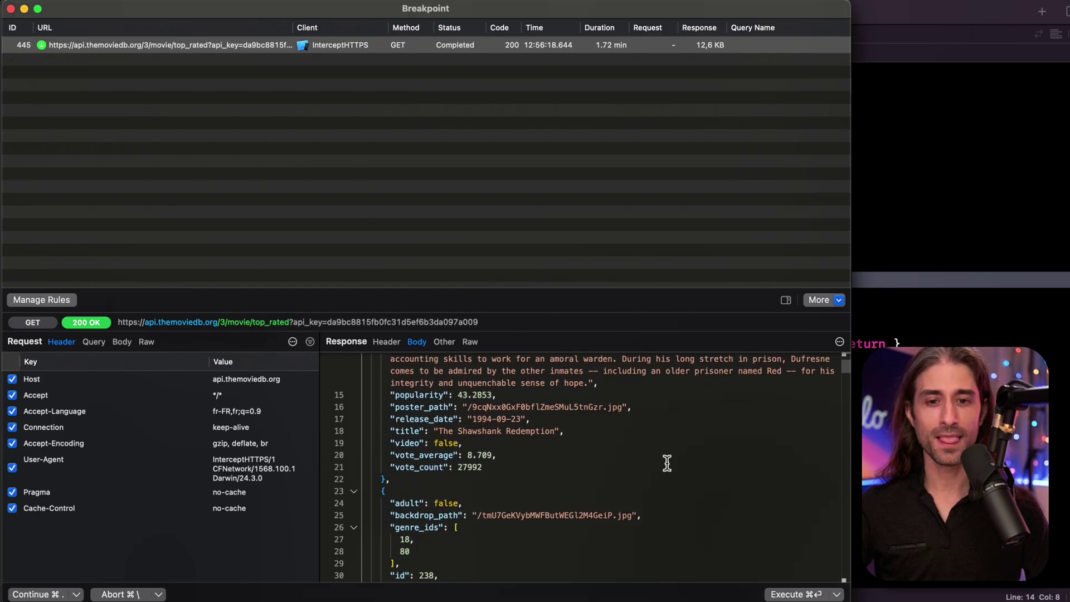
scroll(666, 463, "down", 3)
scroll(666, 462, "down", 3)
scroll(666, 462, "down", 3)
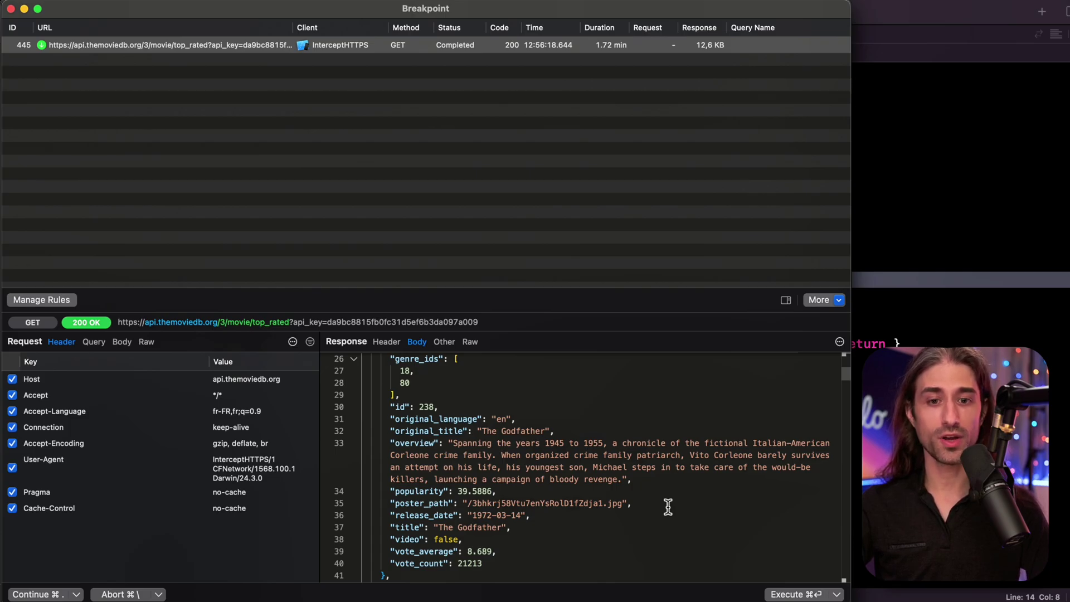
scroll(668, 508, "down", 3)
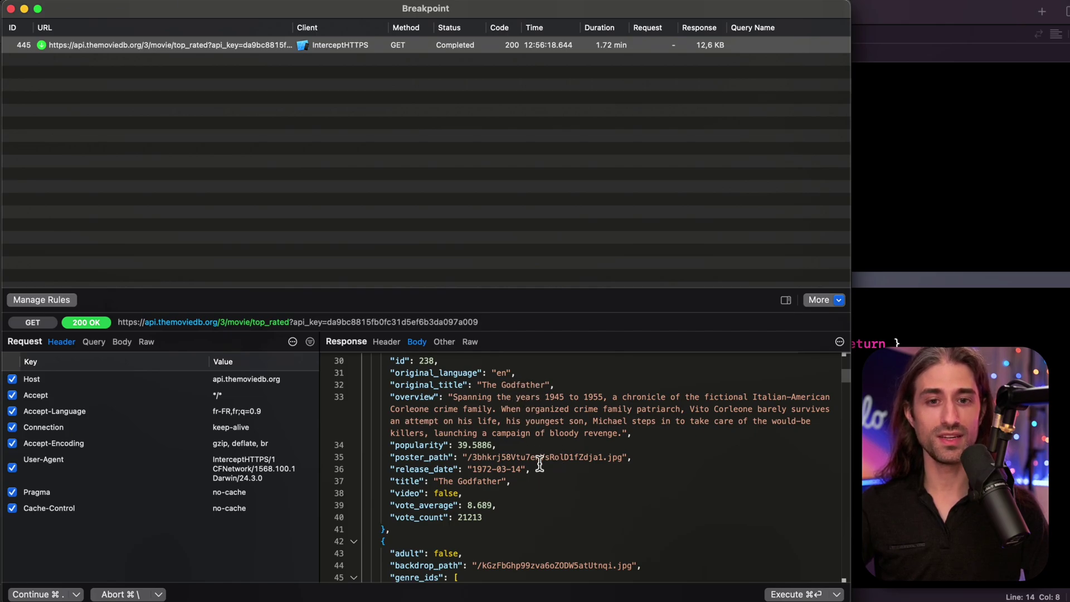
scroll(513, 481, "down", 1)
left_click(505, 467)
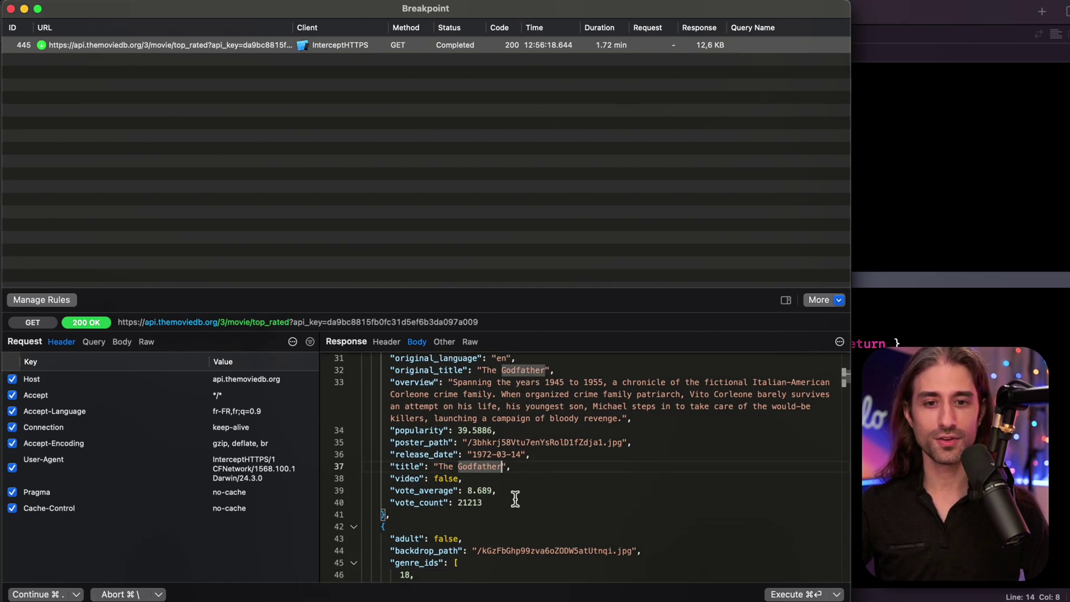
key("BackSpace")
key("BackSpace")
key("BackSpace")
key("BackSpace")
key("BackSpace")
key("BackSpace")
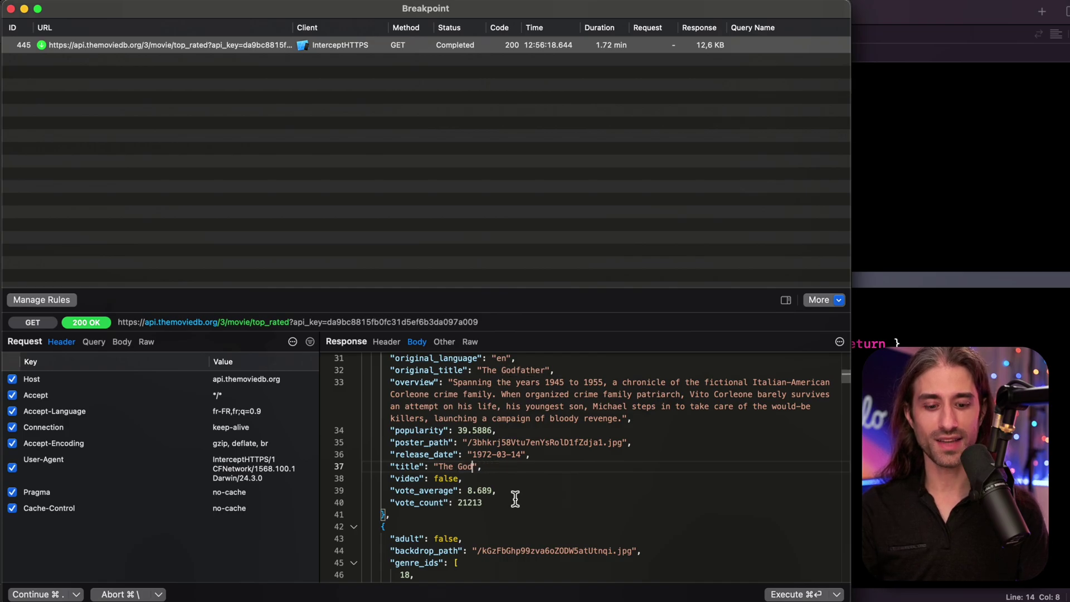
type("mother")
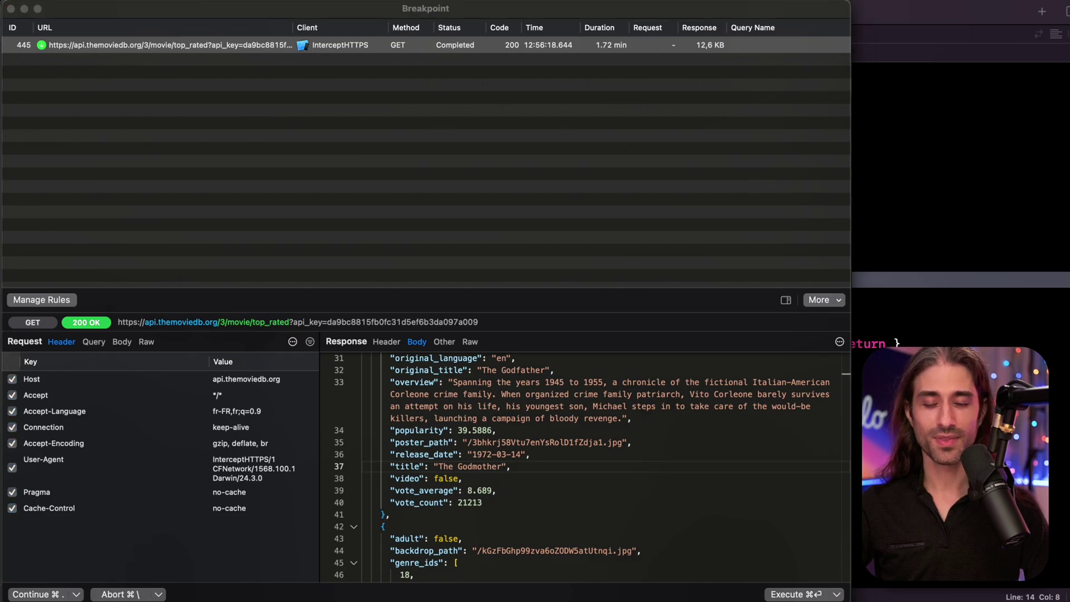
key("super+Tab")
Step: Move the Simulator window aside and release the edited 'The Godmother' response to the app
left_click_drag(718, 25, 208, 33)
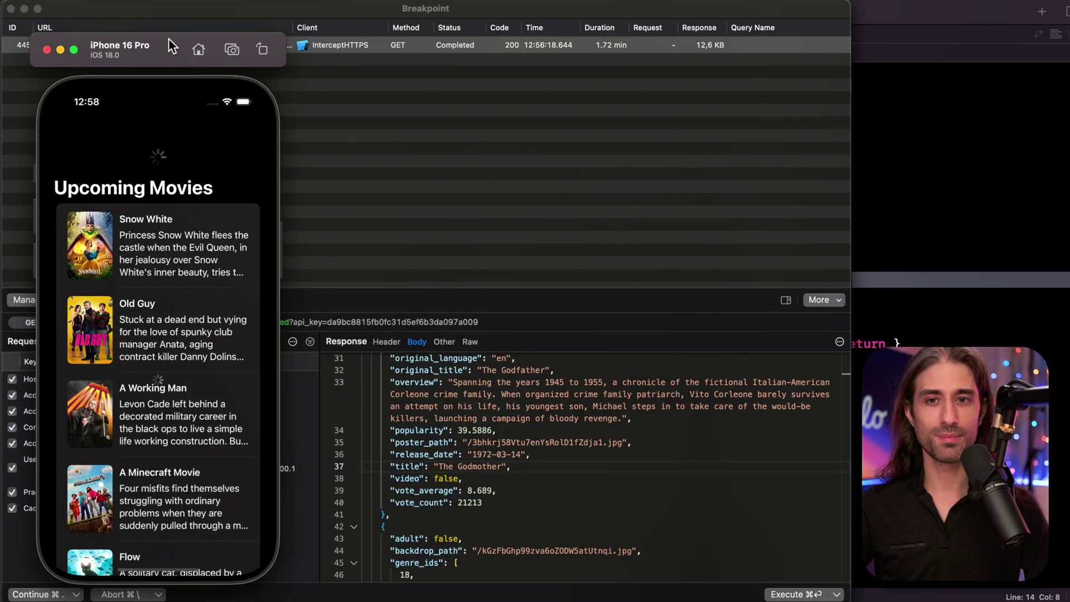
left_click(794, 595)
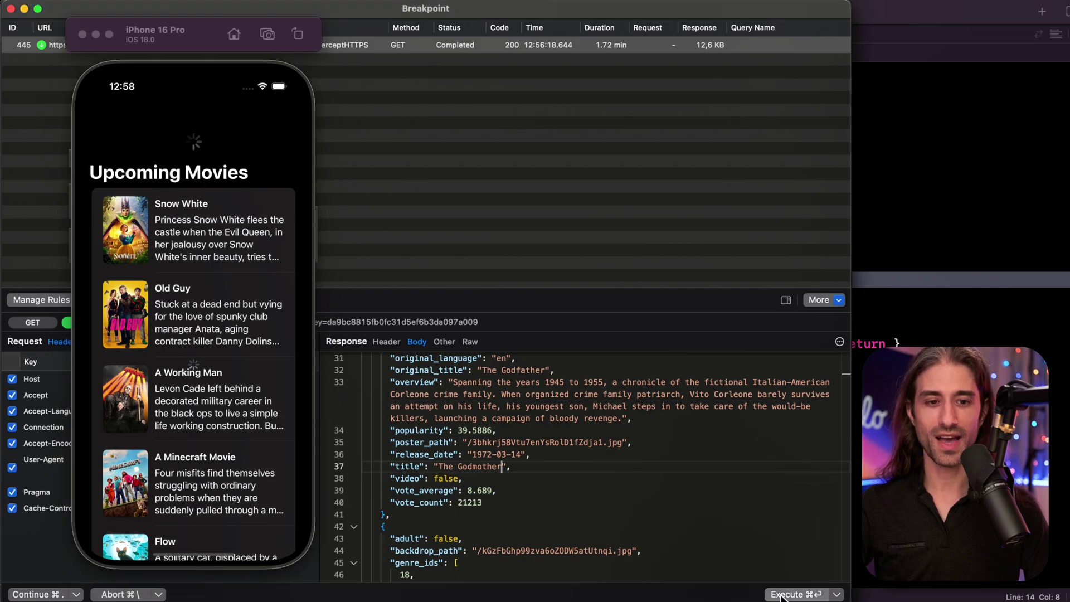